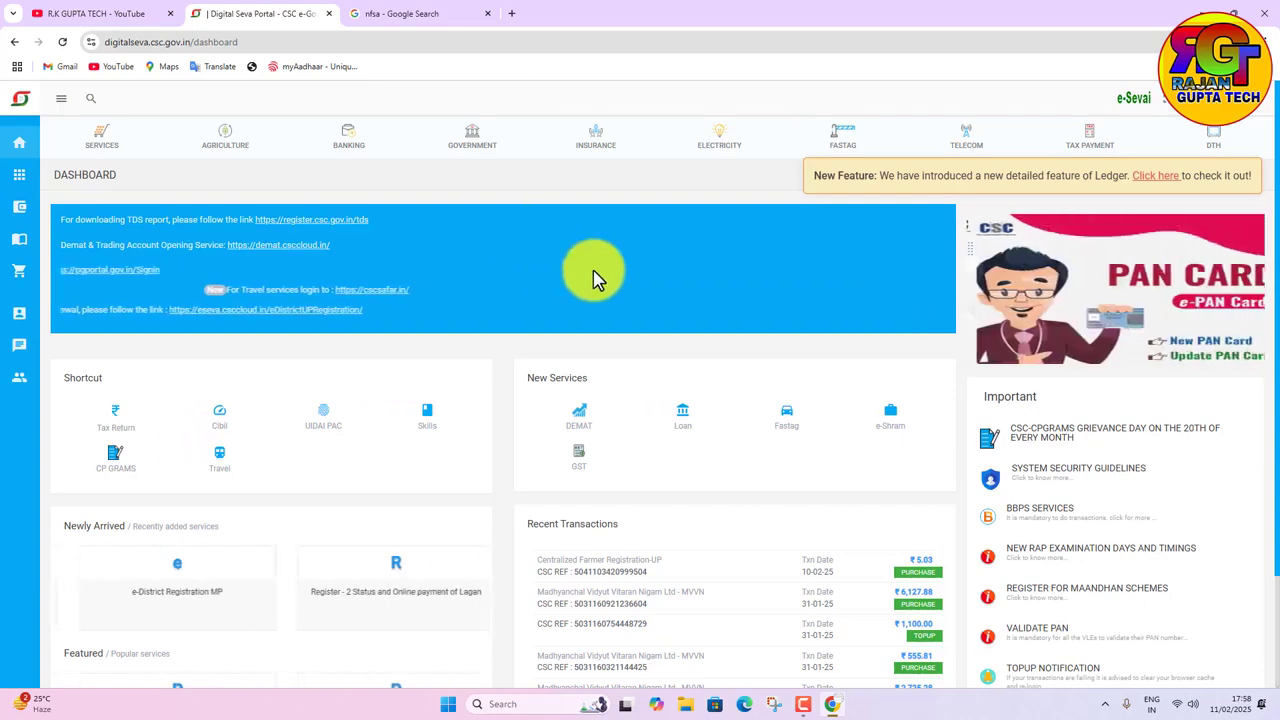
Open the NFSA website from the nfsa search results and accept all cookies
{"action": "left_click", "coordinate": [114, 20]}
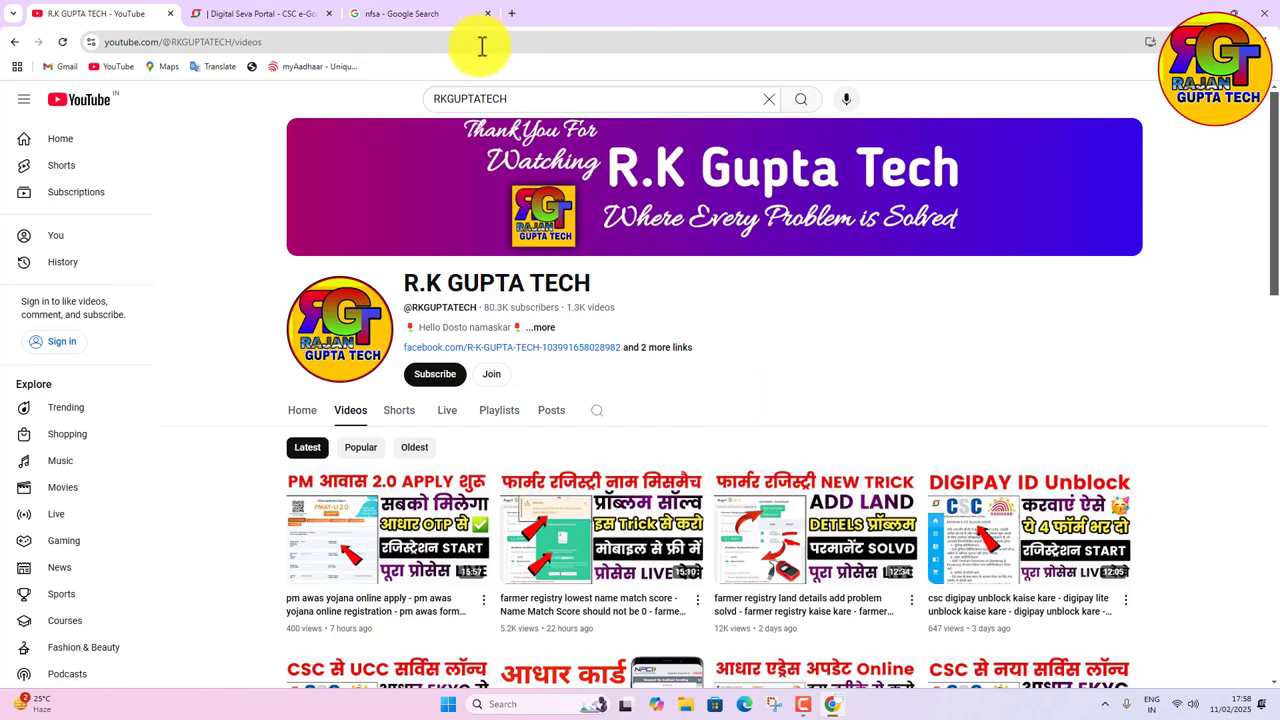
{"action": "left_click", "coordinate": [380, 20]}
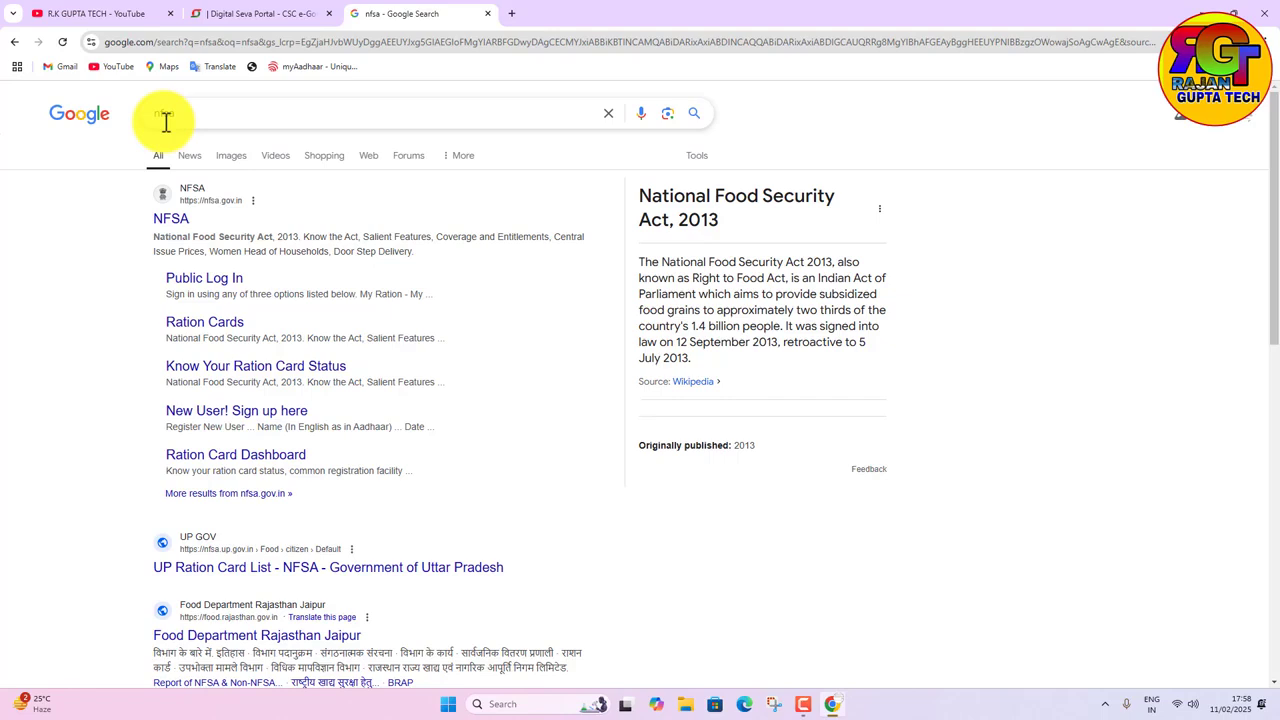
{"action": "left_click", "coordinate": [193, 214]}
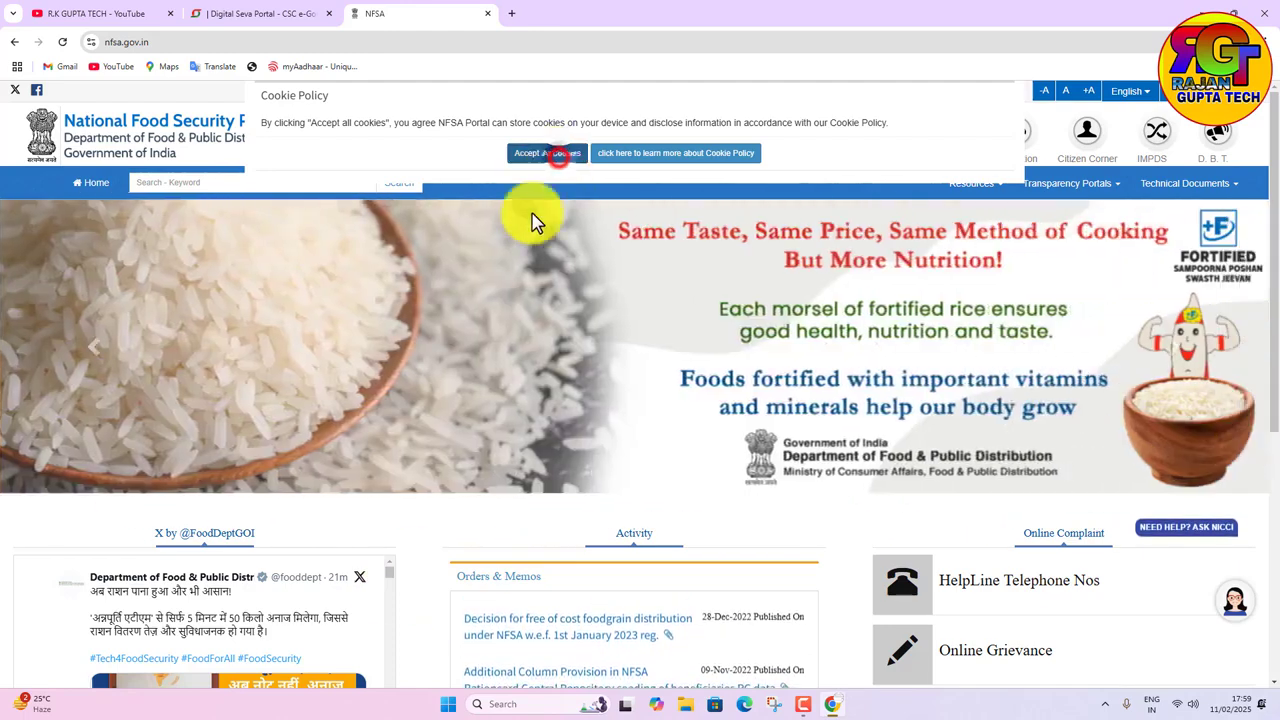
{"action": "left_click", "coordinate": [556, 155]}
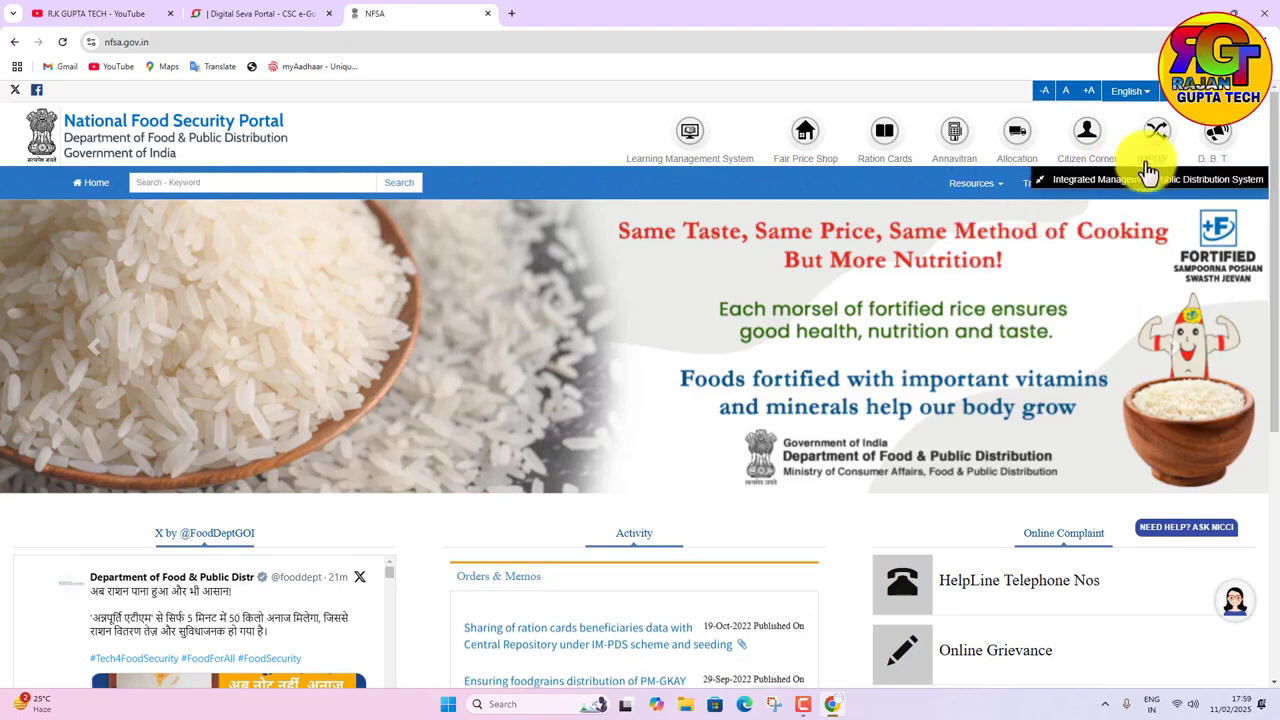
Open the National Food Security Portal's public login page
{"action": "mouse_move", "coordinate": [772, 158]}
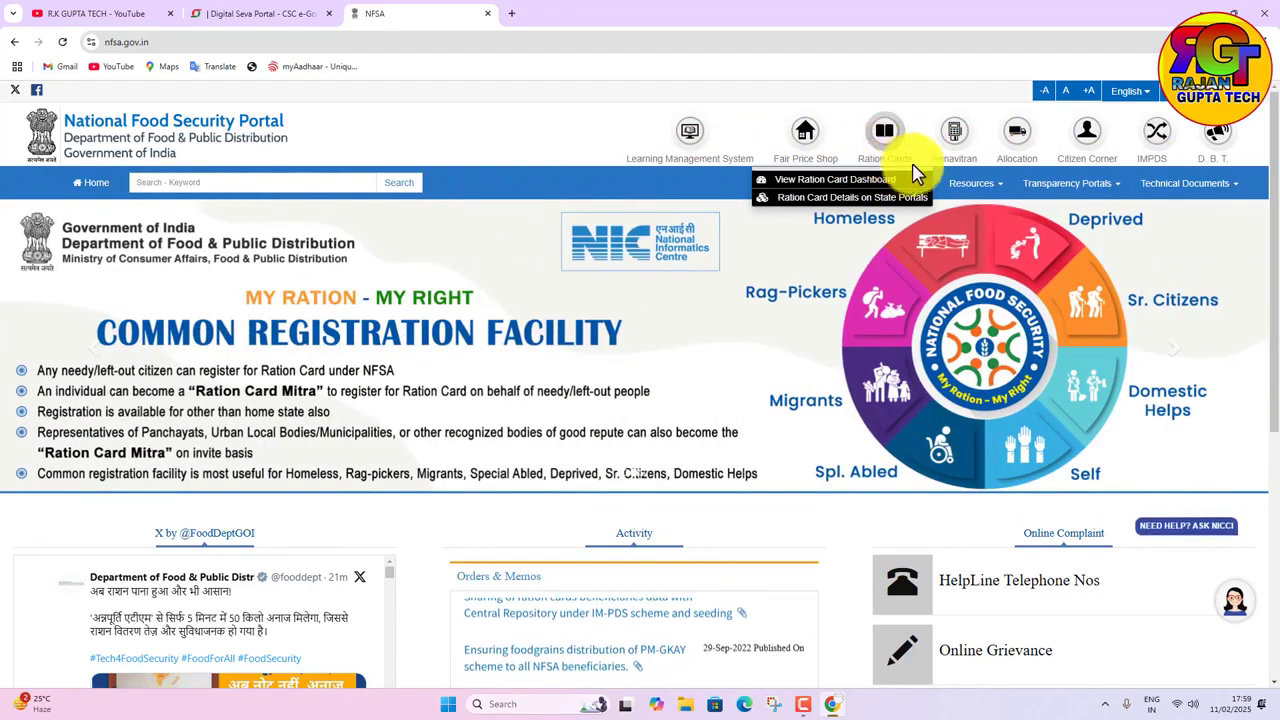
{"action": "mouse_move", "coordinate": [1030, 165]}
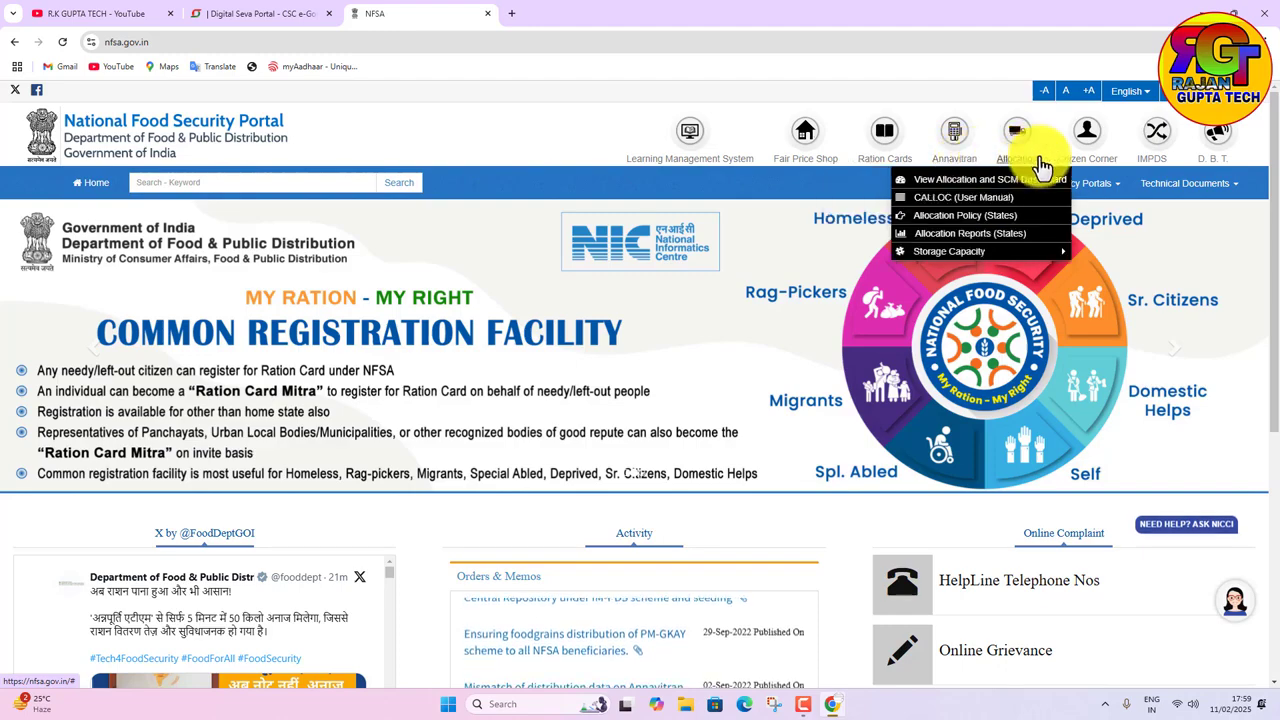
{"action": "mouse_move", "coordinate": [1150, 170]}
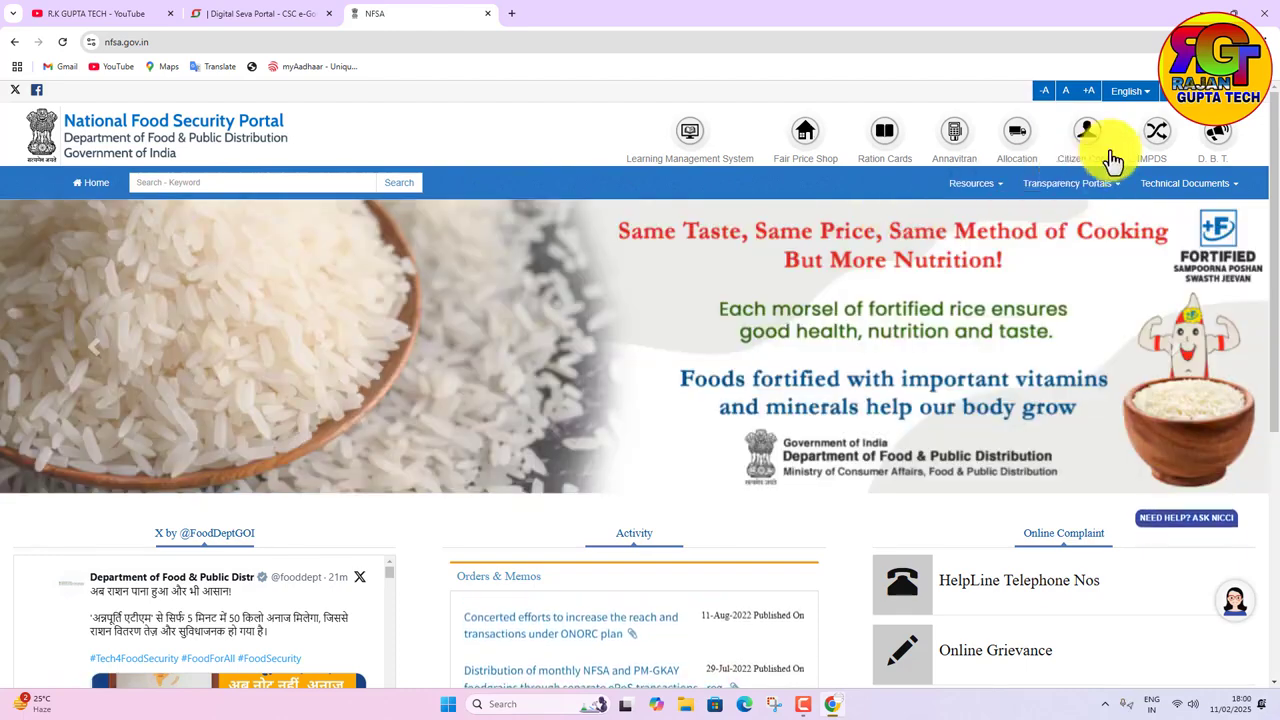
{"action": "mouse_move", "coordinate": [1183, 93]}
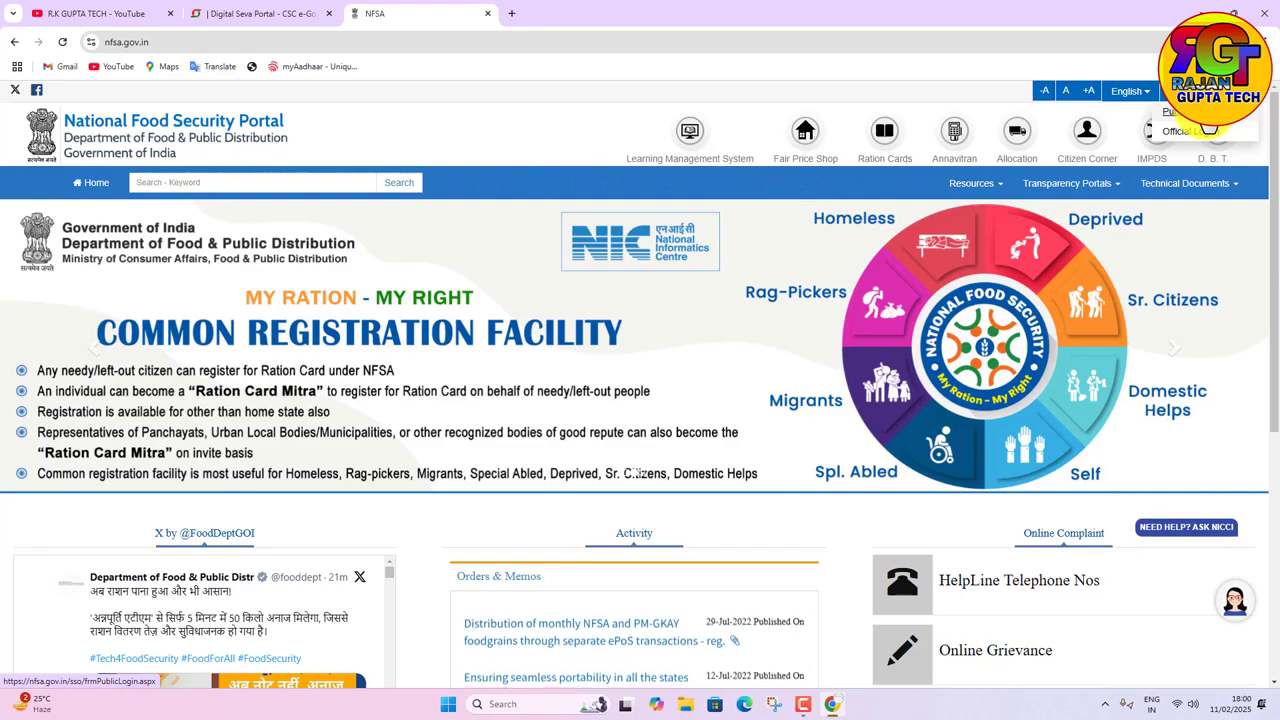
{"action": "left_click", "coordinate": [1175, 111]}
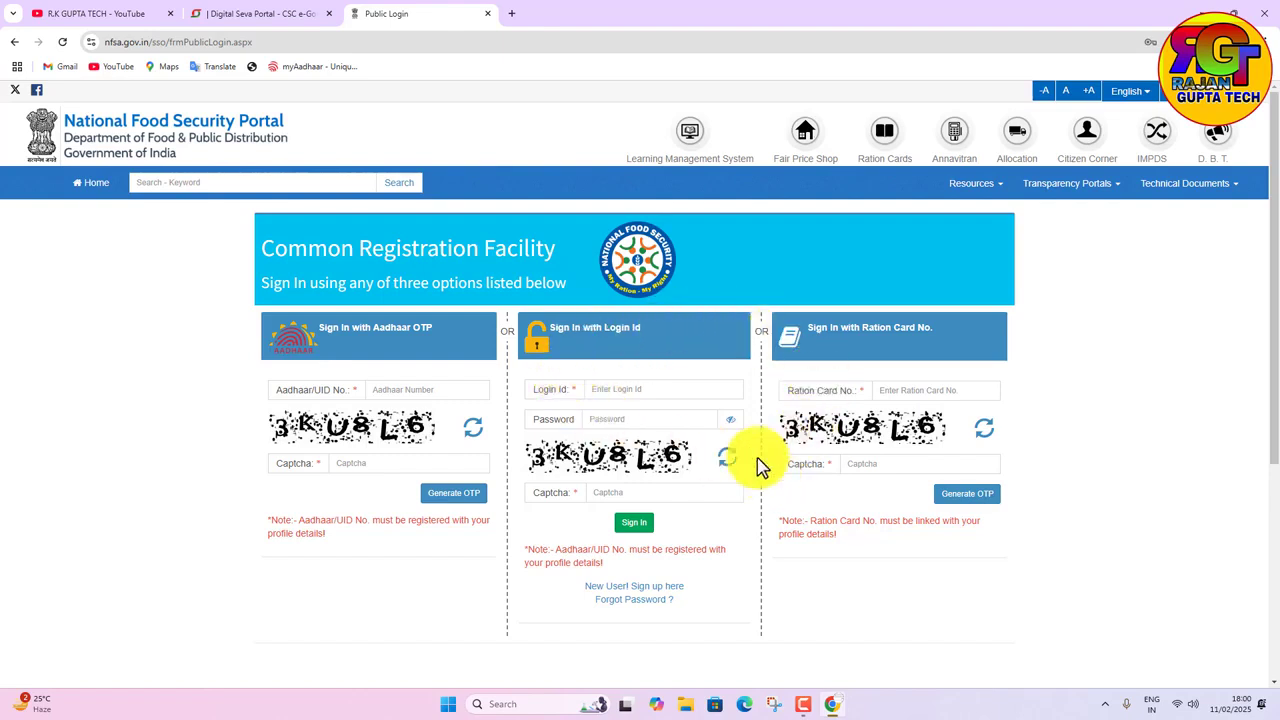
Open the new user sign-up form, enter fsgdh6 as the login ID and check its availability
{"action": "scroll", "coordinate": [760, 467], "scroll_direction": "down", "scroll_amount": 3}
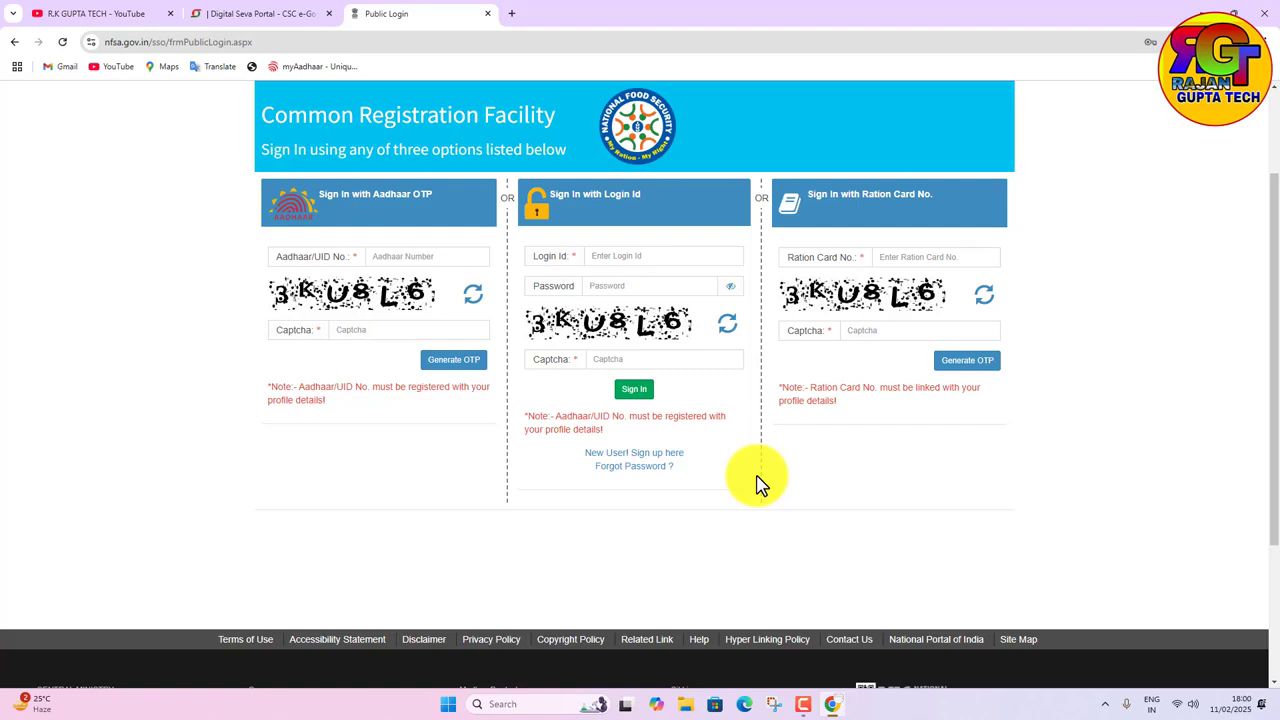
{"action": "left_click", "coordinate": [617, 465]}
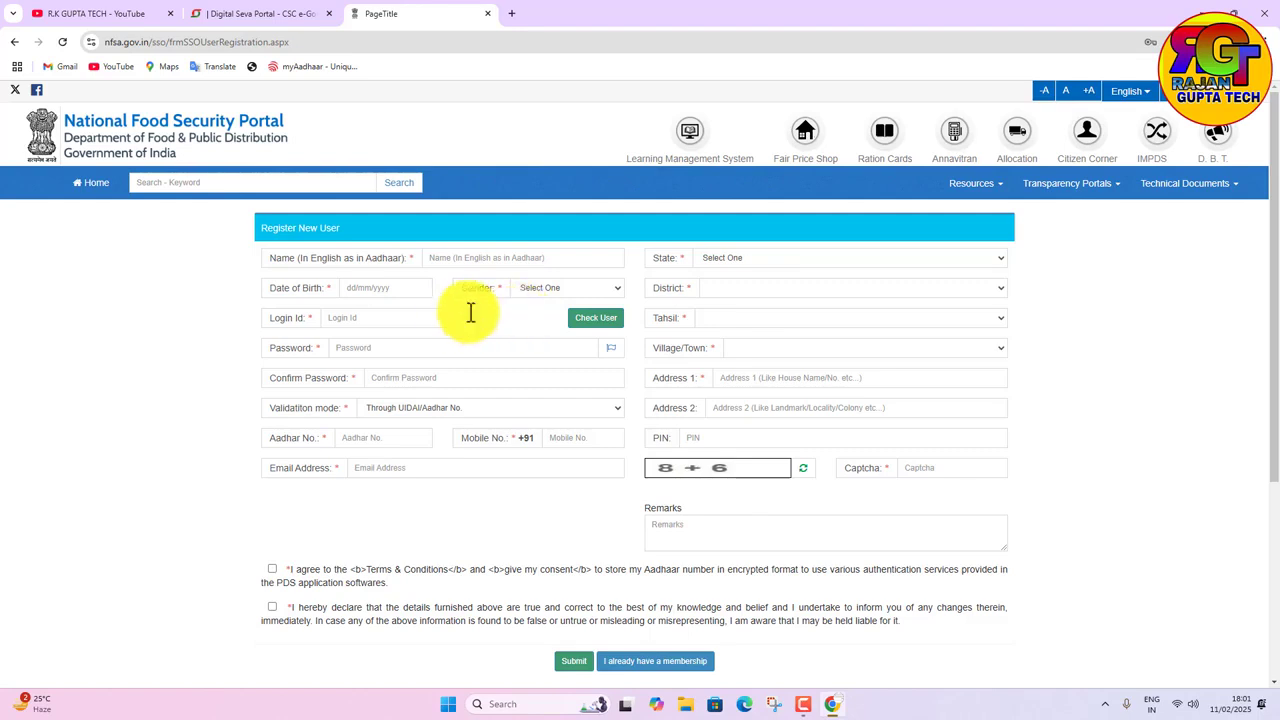
{"action": "left_click", "coordinate": [393, 311]}
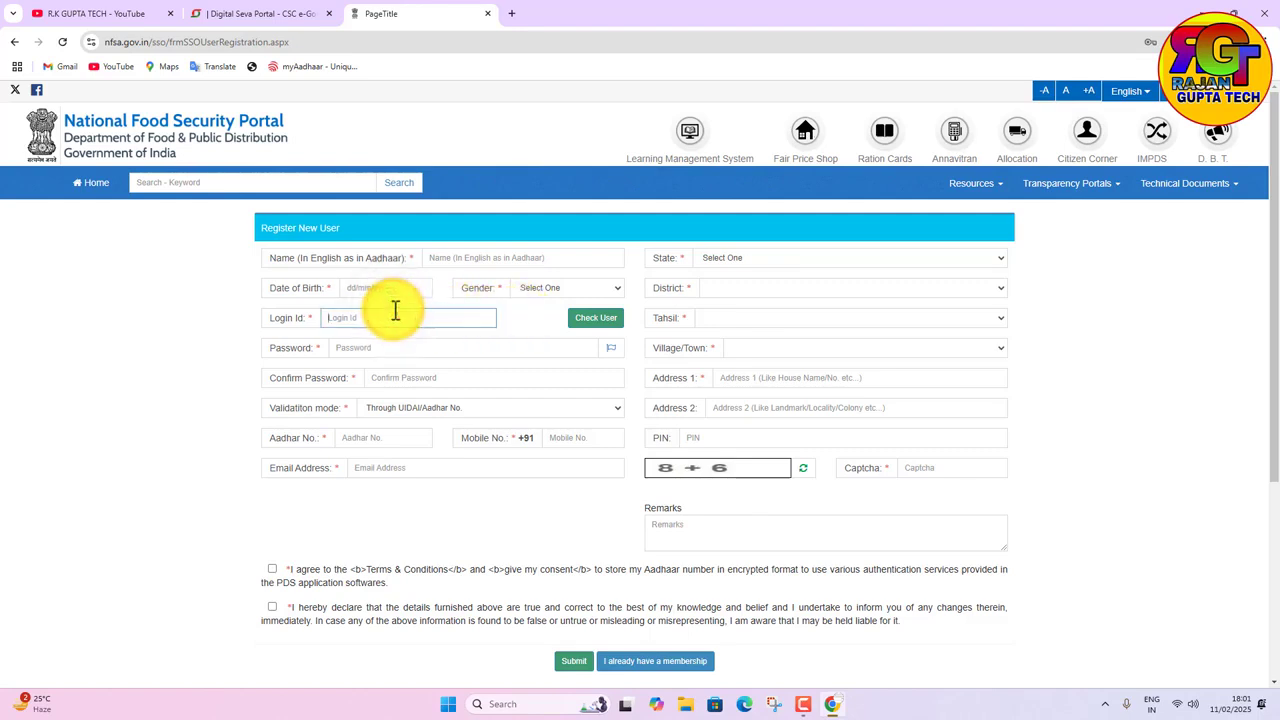
{"action": "type", "text": "fsgdh6"}
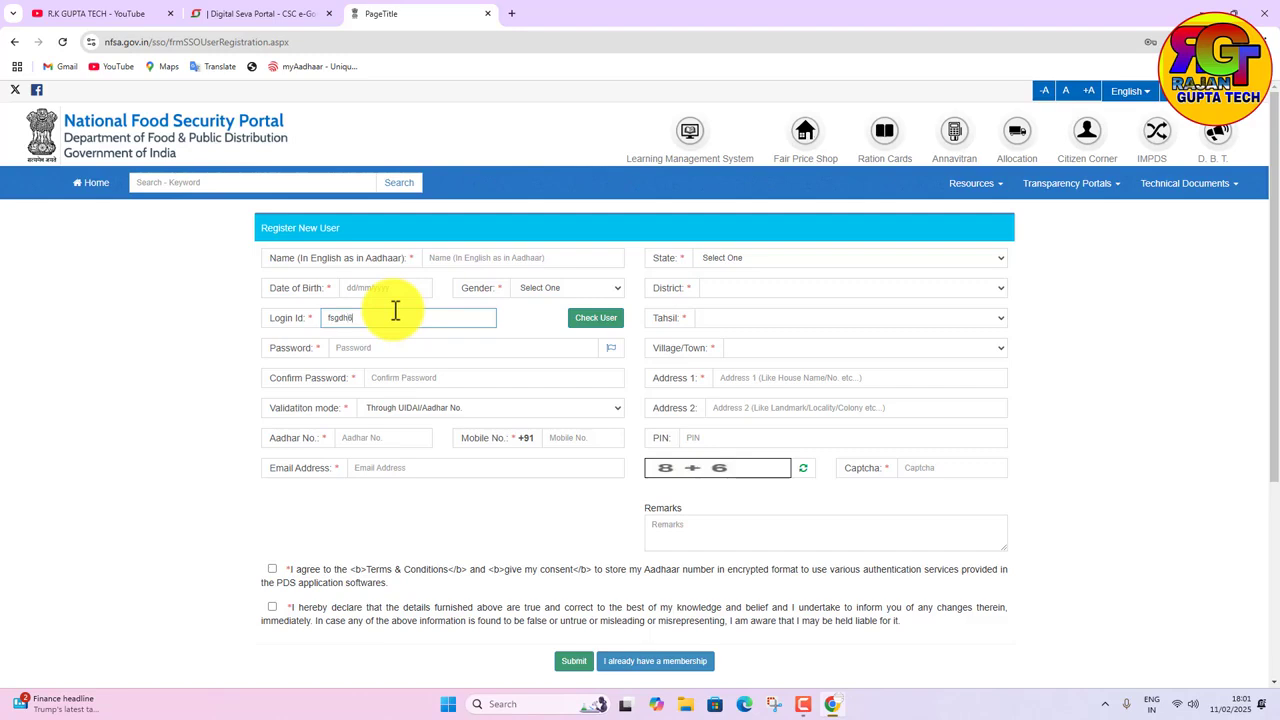
{"action": "left_click", "coordinate": [583, 325]}
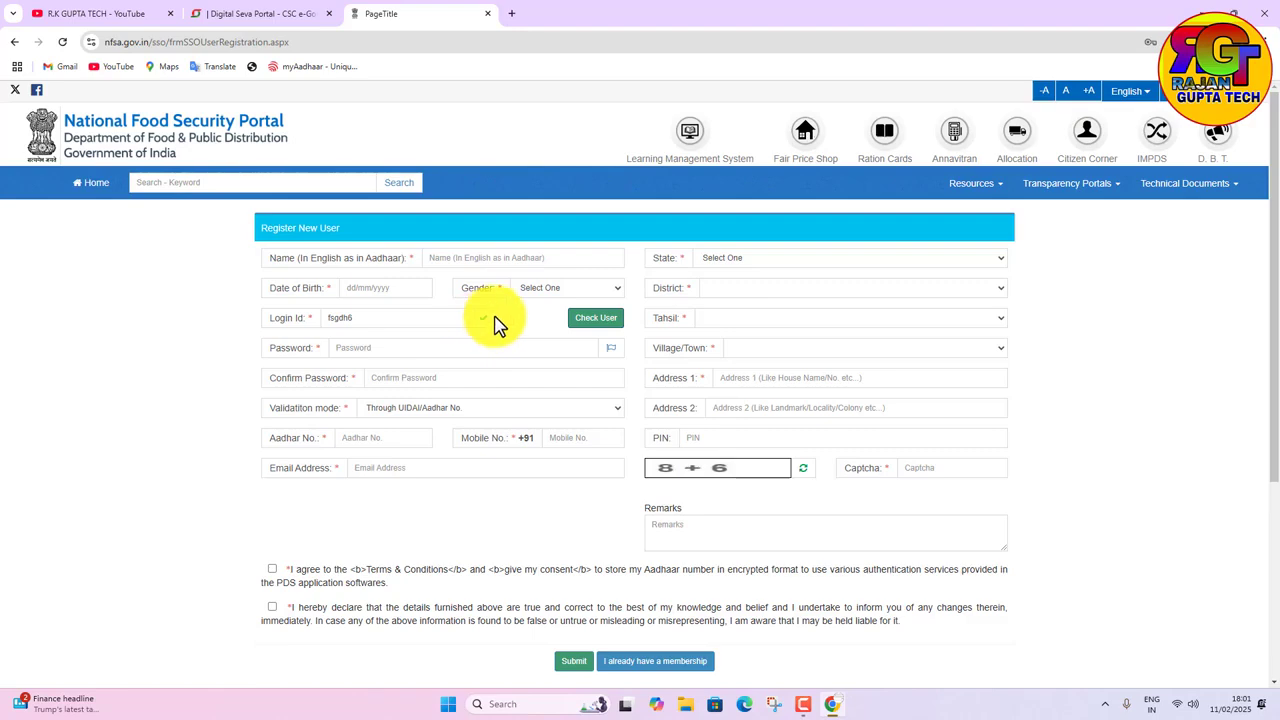
Set the registration form's state to Uttar Pradesh and view the available districts
{"action": "scroll", "coordinate": [490, 320], "scroll_direction": "down", "scroll_amount": 1}
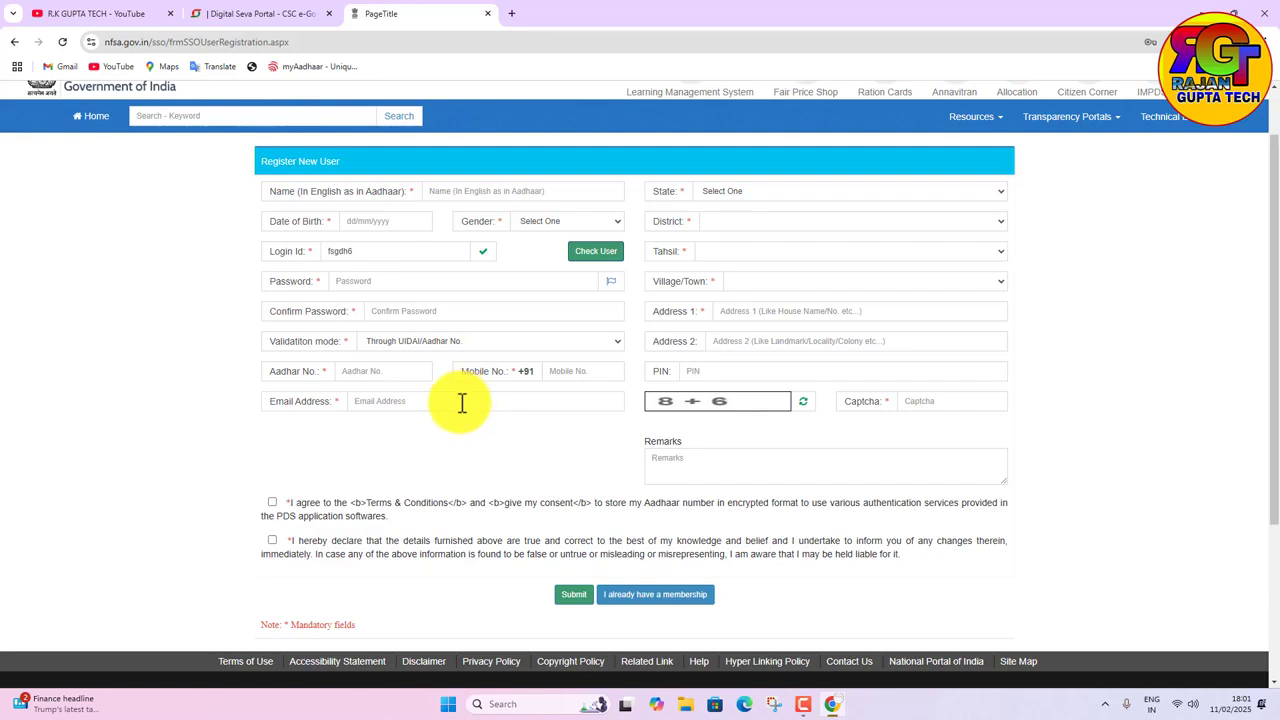
{"action": "scroll", "coordinate": [780, 349], "scroll_direction": "up", "scroll_amount": 1}
{"action": "left_click", "coordinate": [750, 262]}
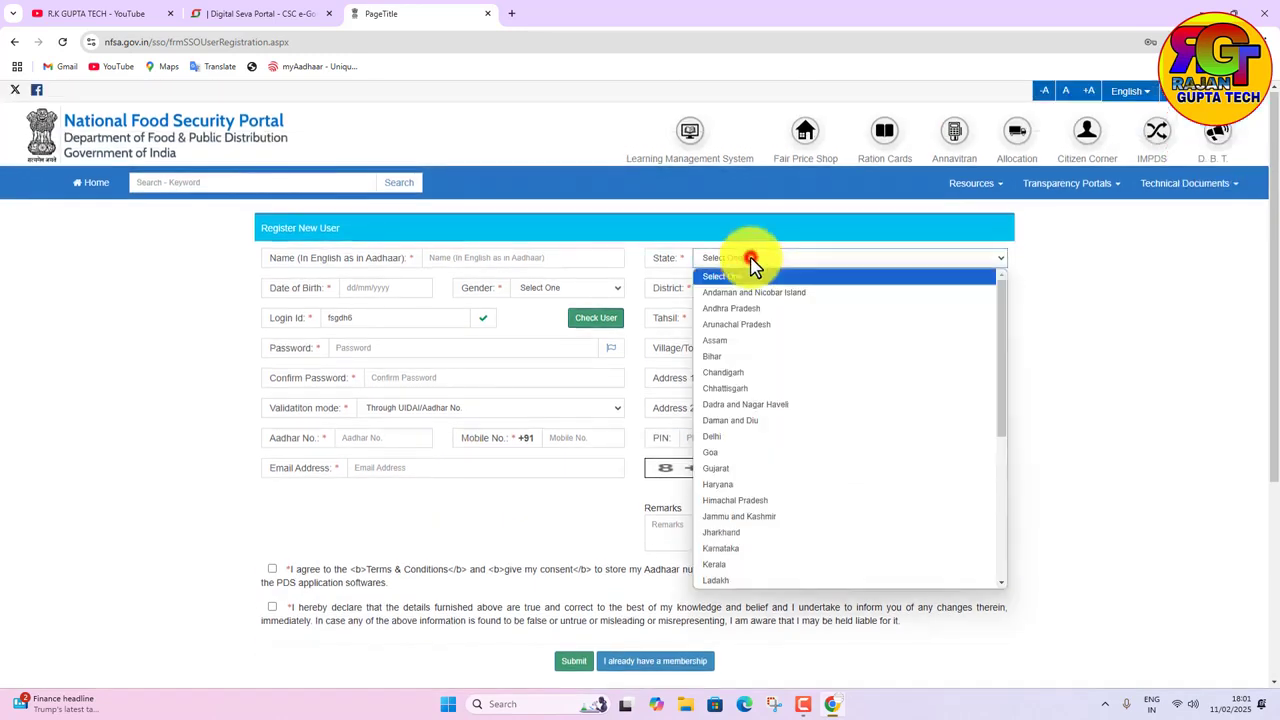
{"action": "scroll", "coordinate": [740, 548], "scroll_direction": "down", "scroll_amount": 3}
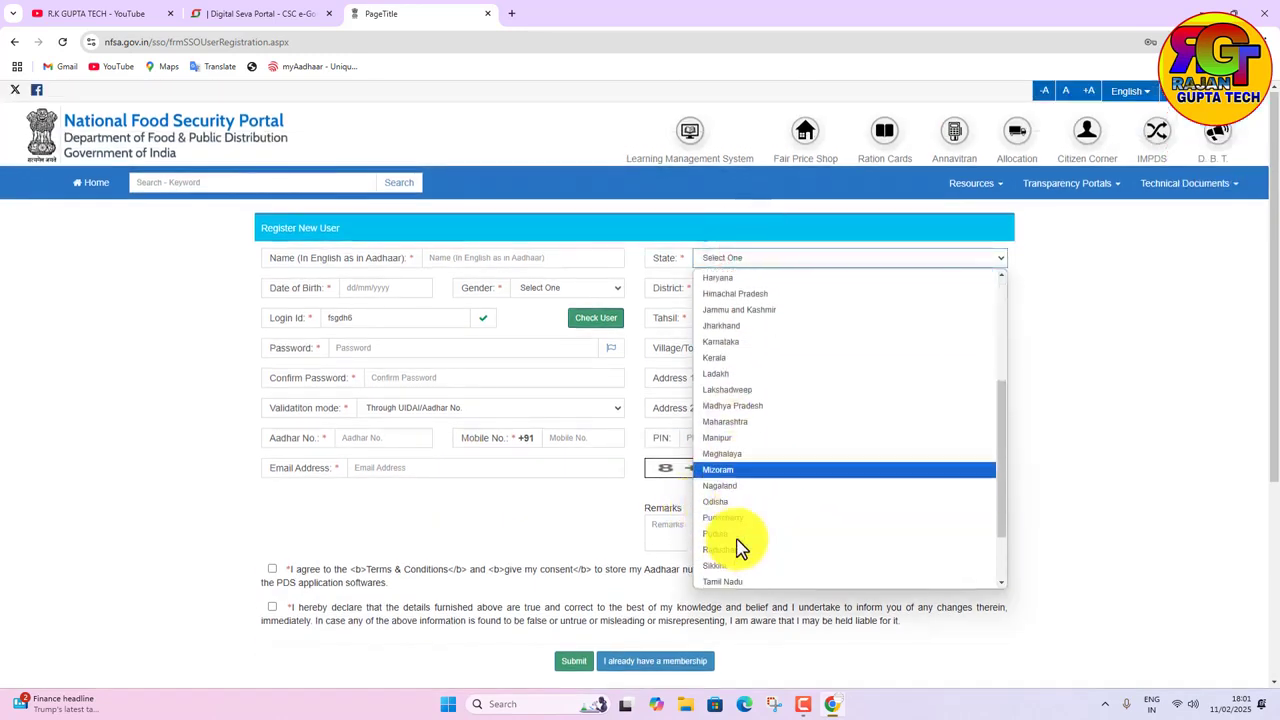
{"action": "scroll", "coordinate": [740, 548], "scroll_direction": "down", "scroll_amount": 2}
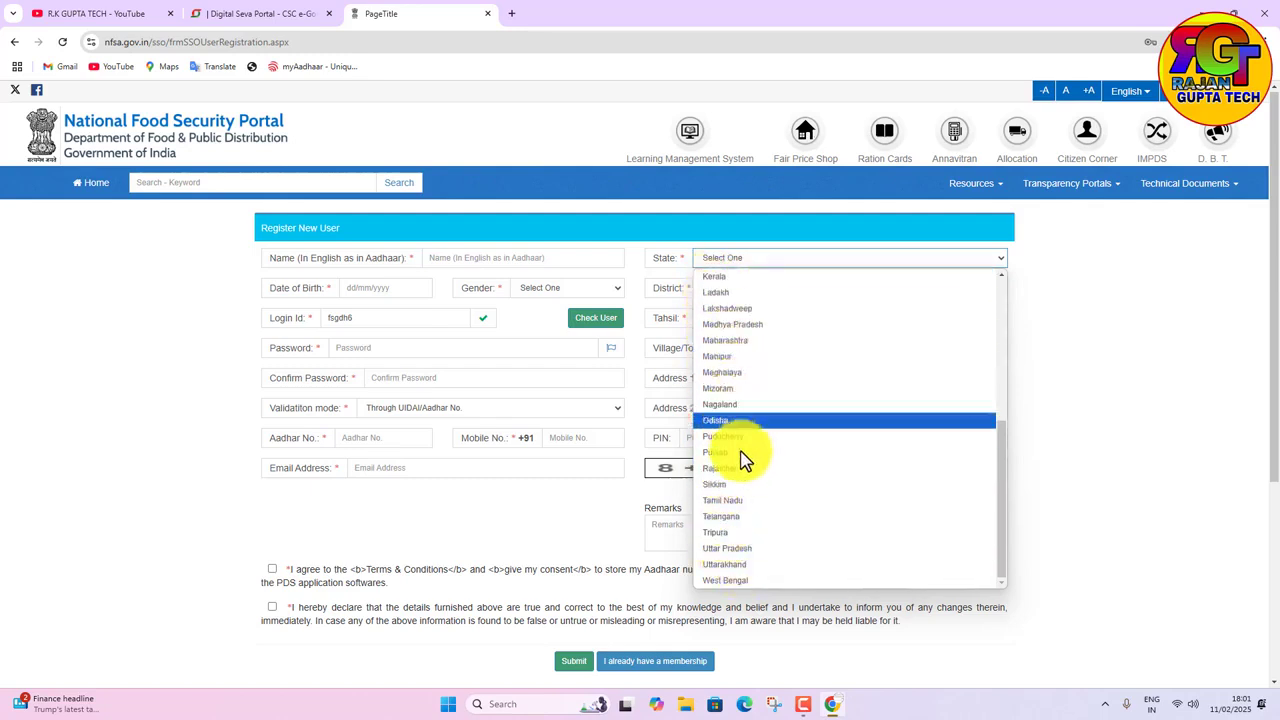
{"action": "left_click", "coordinate": [738, 549]}
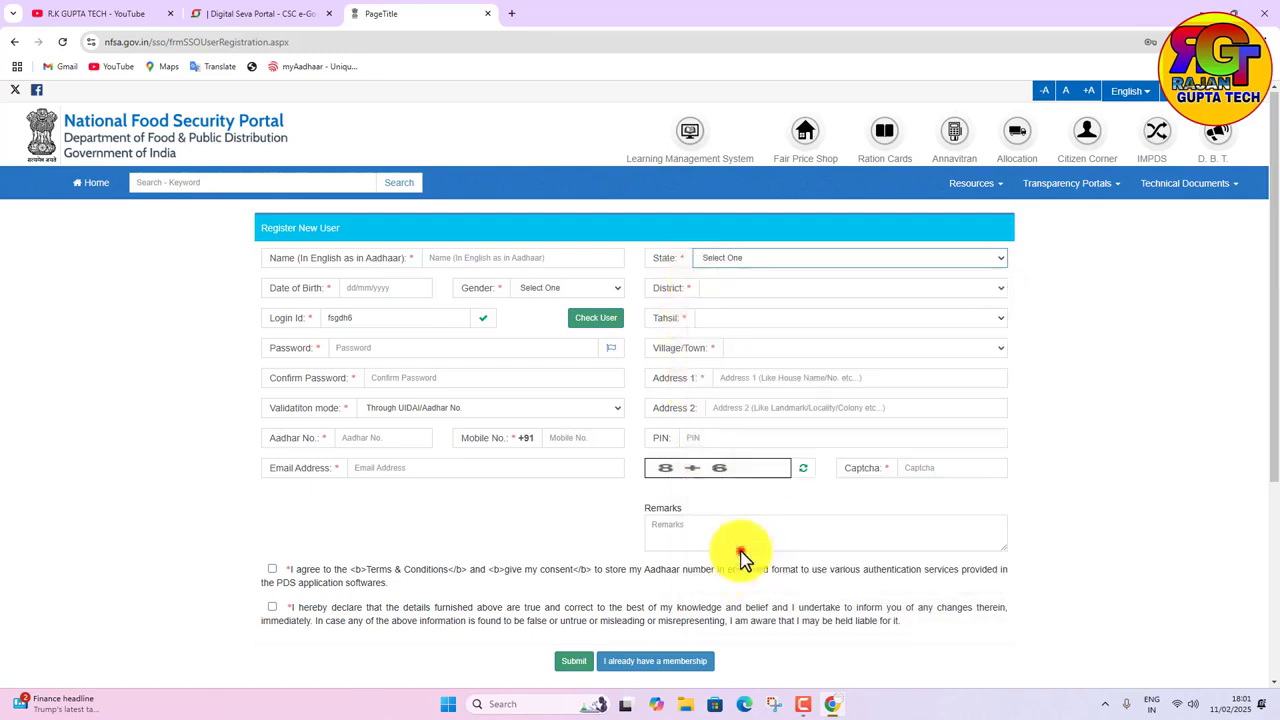
{"action": "left_click", "coordinate": [756, 288]}
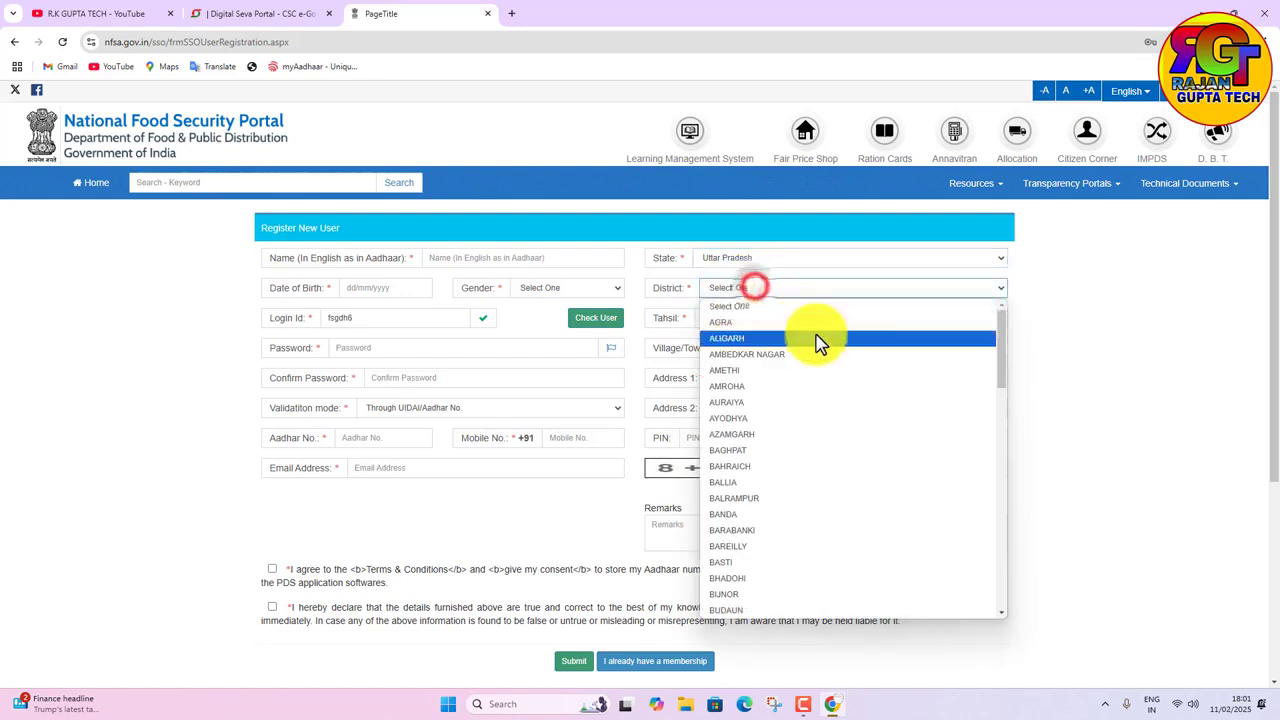
{"action": "left_click", "coordinate": [642, 370]}
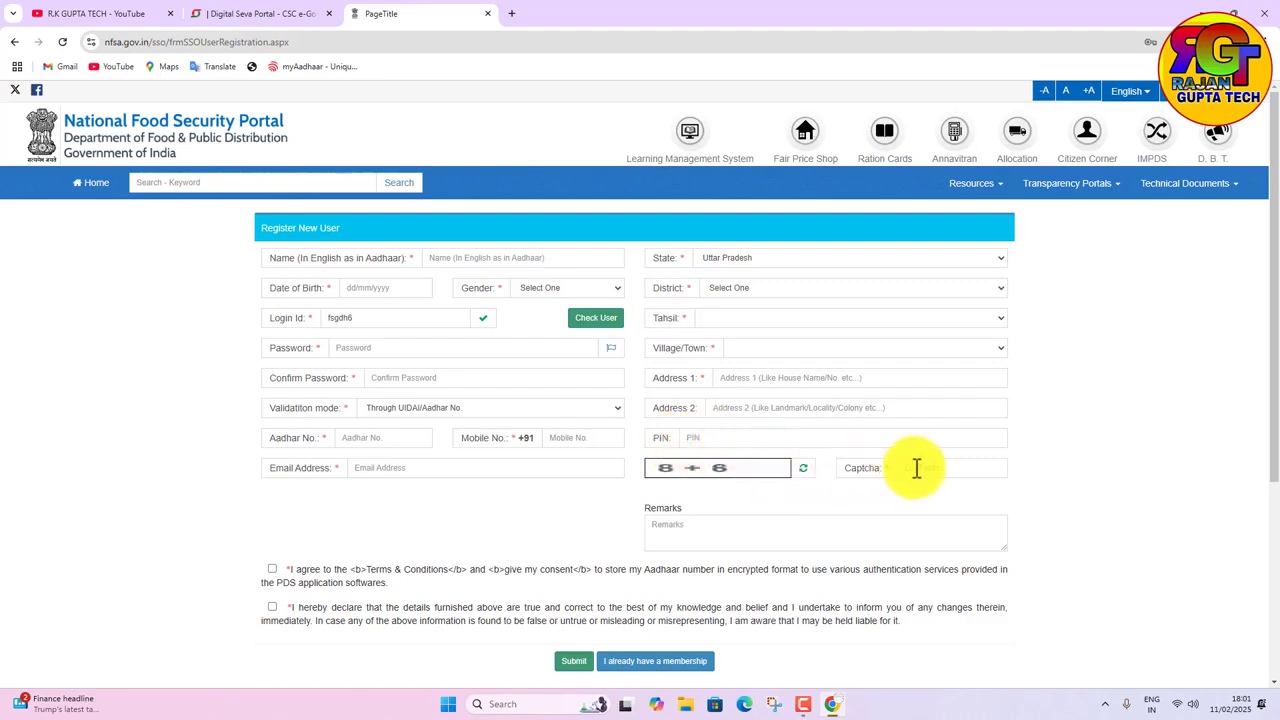
Agree to the terms and Aadhaar consent and accept the declaration that the furnished details are correct
{"action": "scroll", "coordinate": [429, 571], "scroll_direction": "down", "scroll_amount": 1}
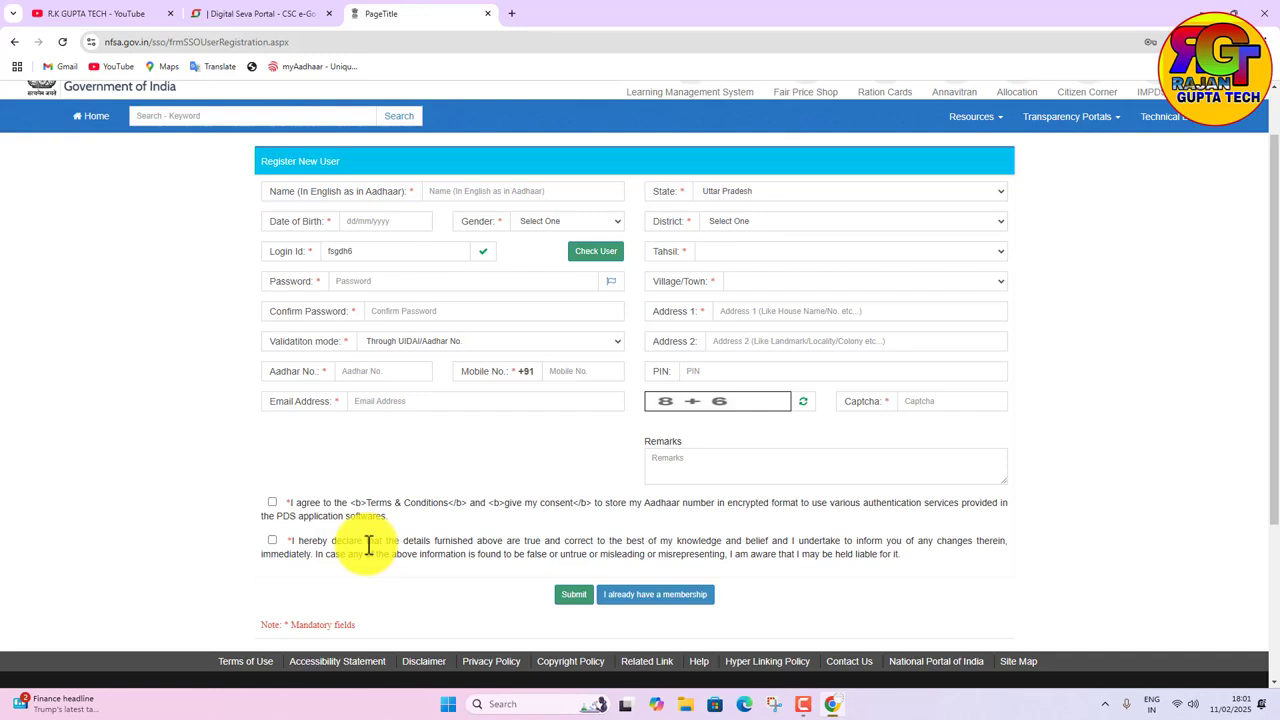
{"action": "left_click", "coordinate": [272, 502]}
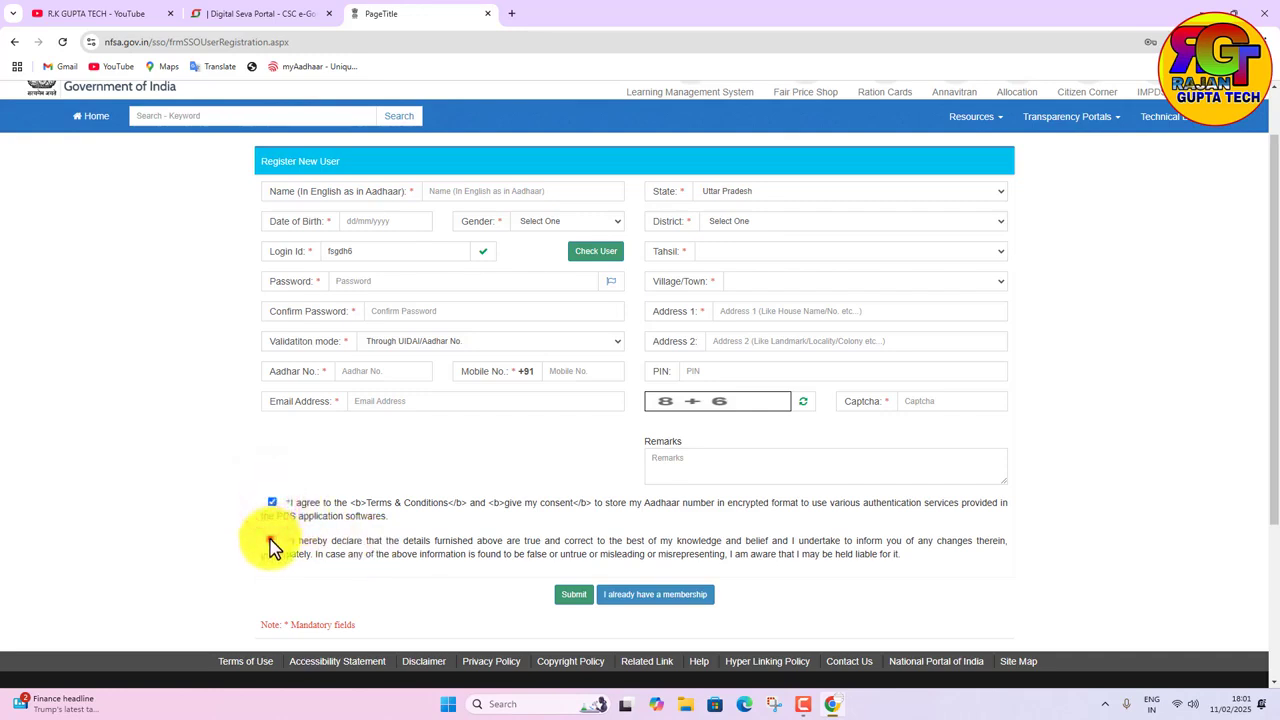
{"action": "left_click", "coordinate": [272, 540]}
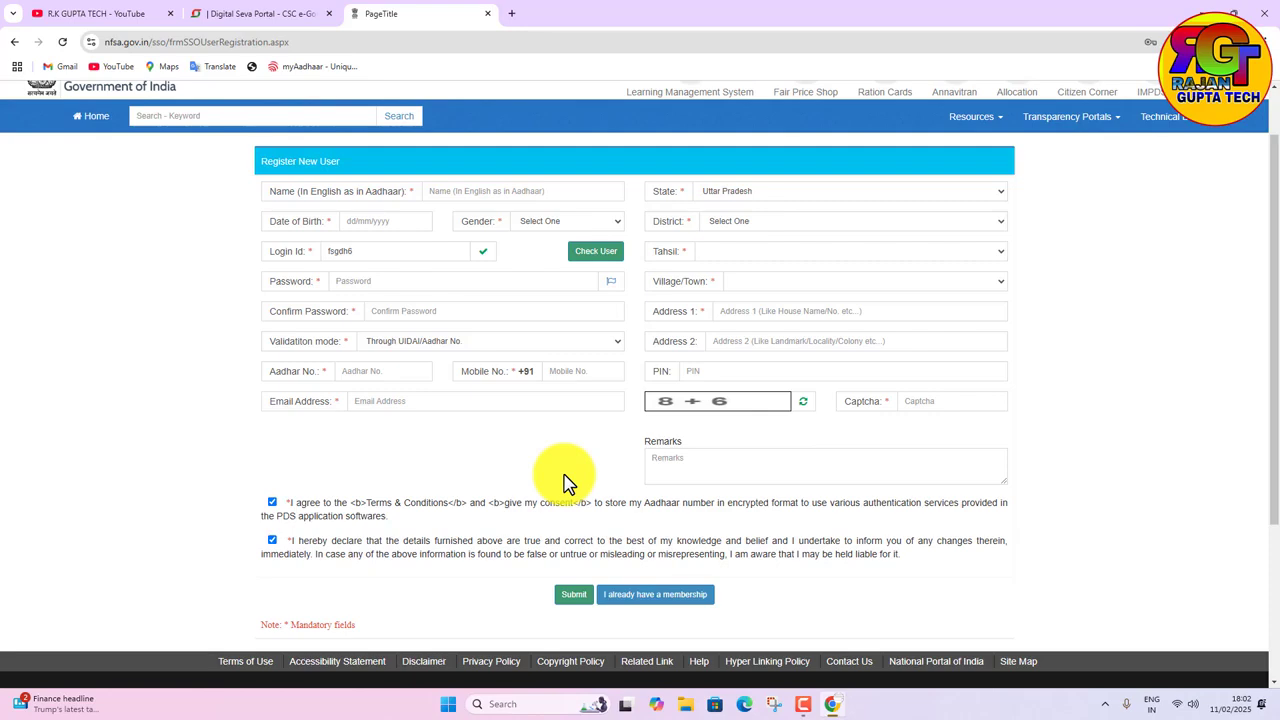
Leave the new user registration form and return to the public login page
{"action": "scroll", "coordinate": [500, 372], "scroll_direction": "up", "scroll_amount": 1}
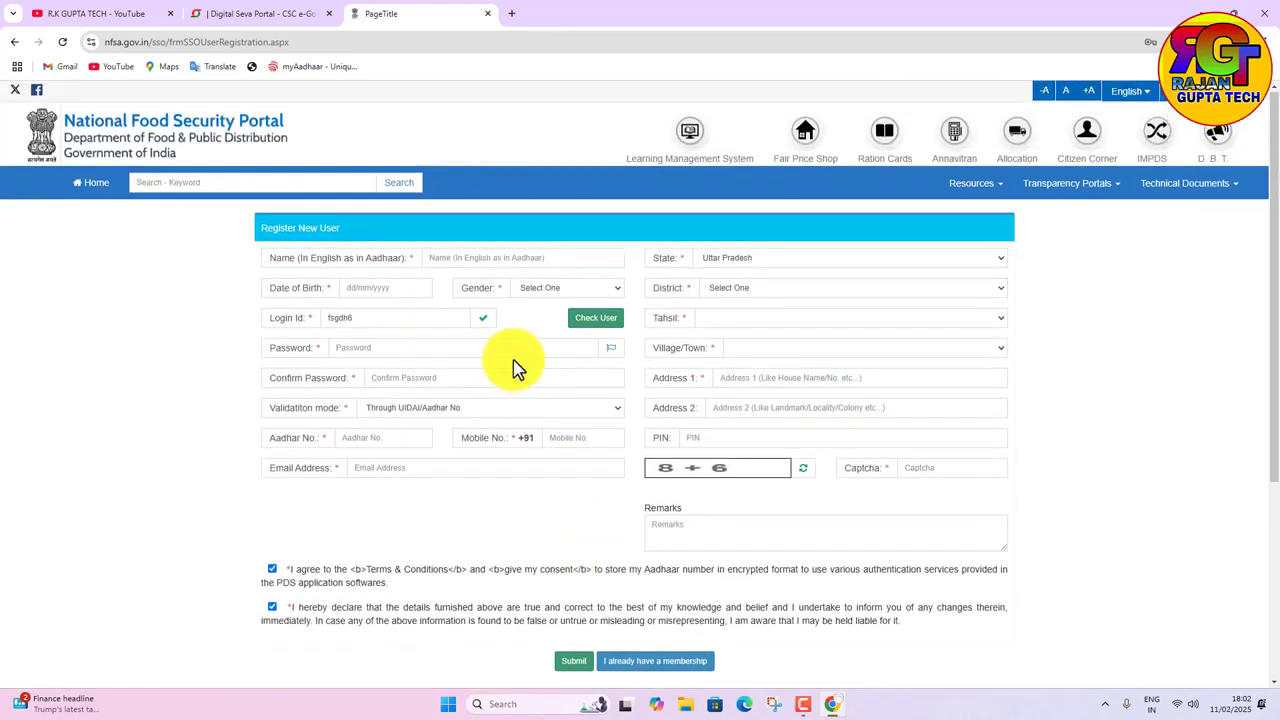
{"action": "left_click", "coordinate": [1170, 95]}
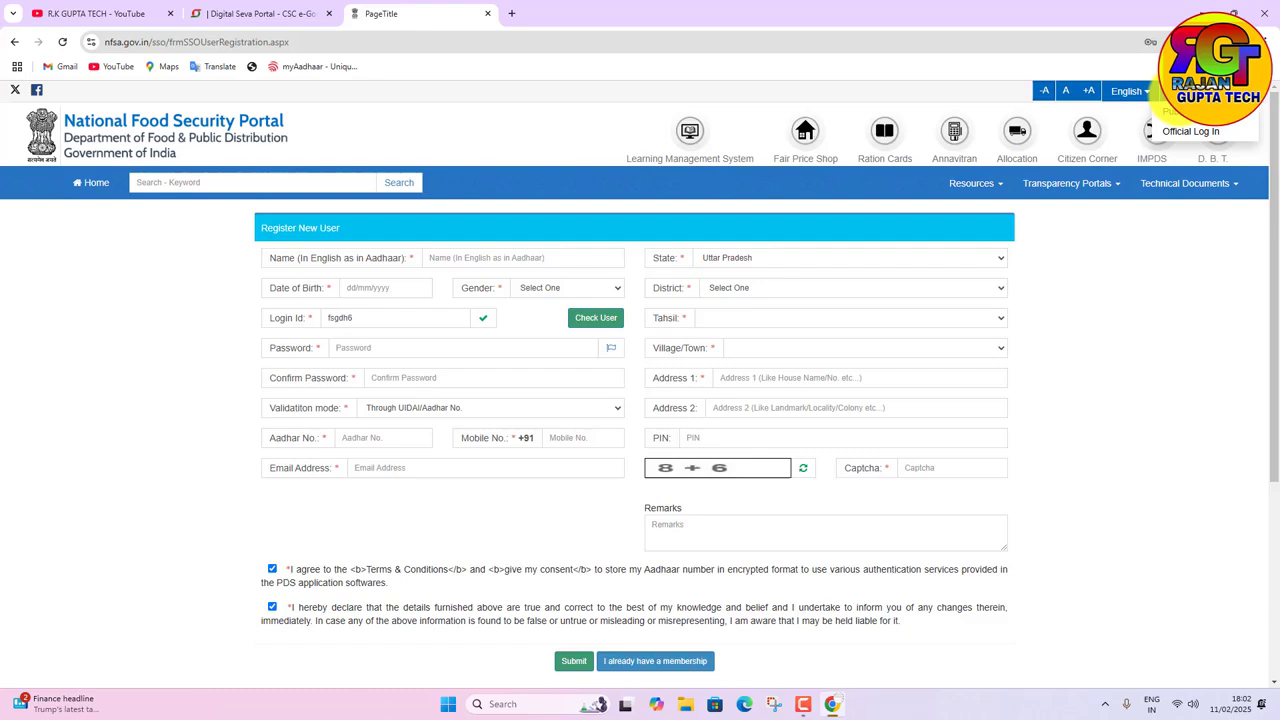
{"action": "left_click", "coordinate": [1180, 112]}
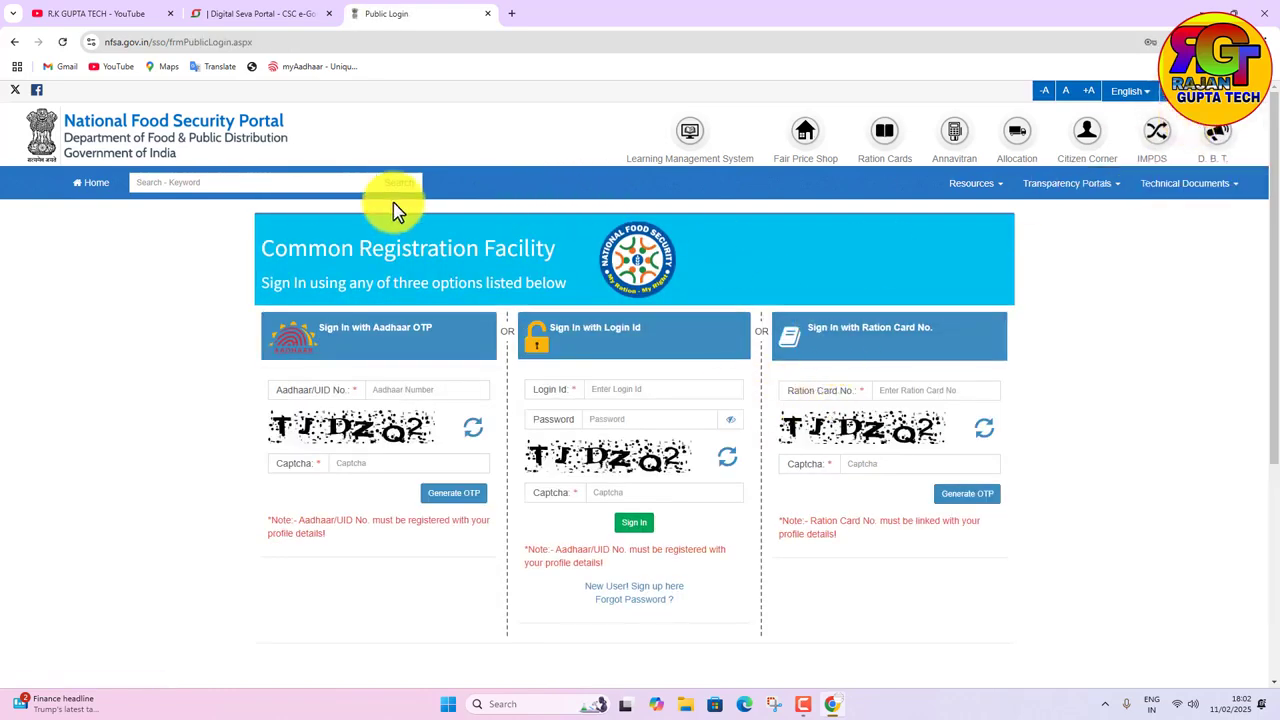
Enter the one-time password for the login ID and submit it to sign in
{"action": "scroll", "coordinate": [945, 328], "scroll_direction": "down", "scroll_amount": 1}
{"action": "scroll", "coordinate": [945, 328], "scroll_direction": "down", "scroll_amount": 2}
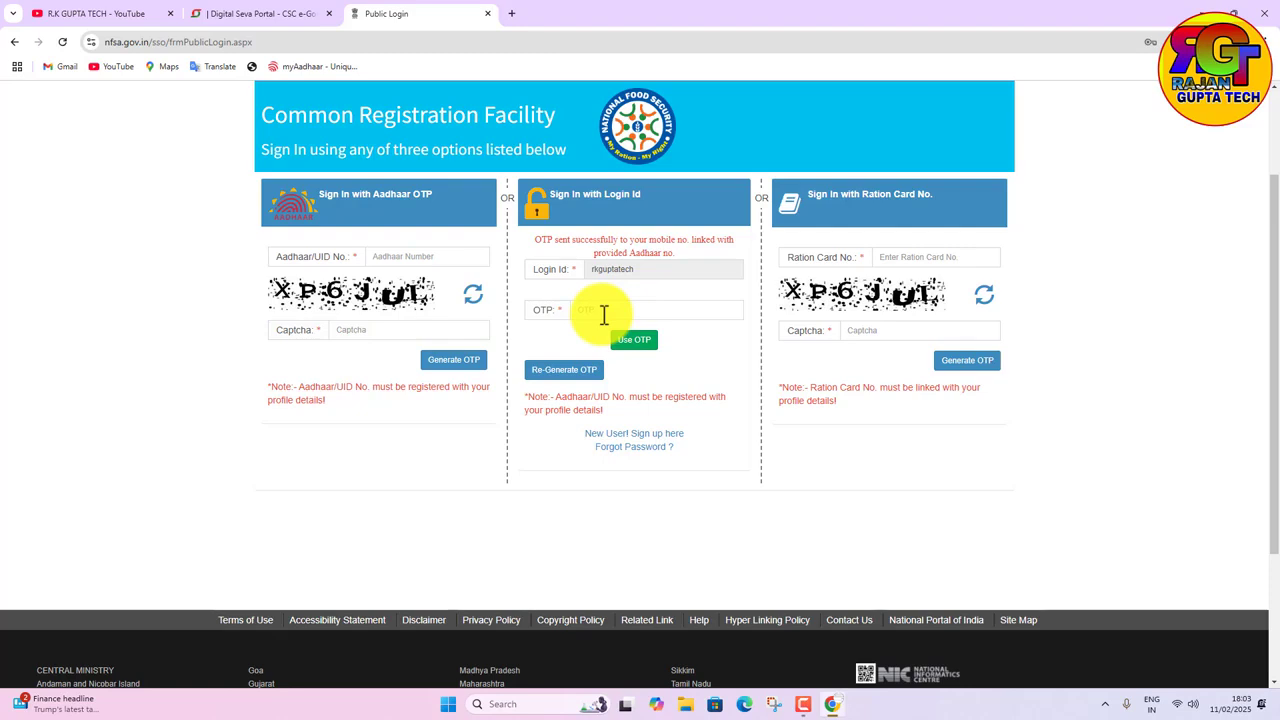
{"action": "left_click", "coordinate": [604, 313]}
{"action": "key", "text": "ctrl+v"}
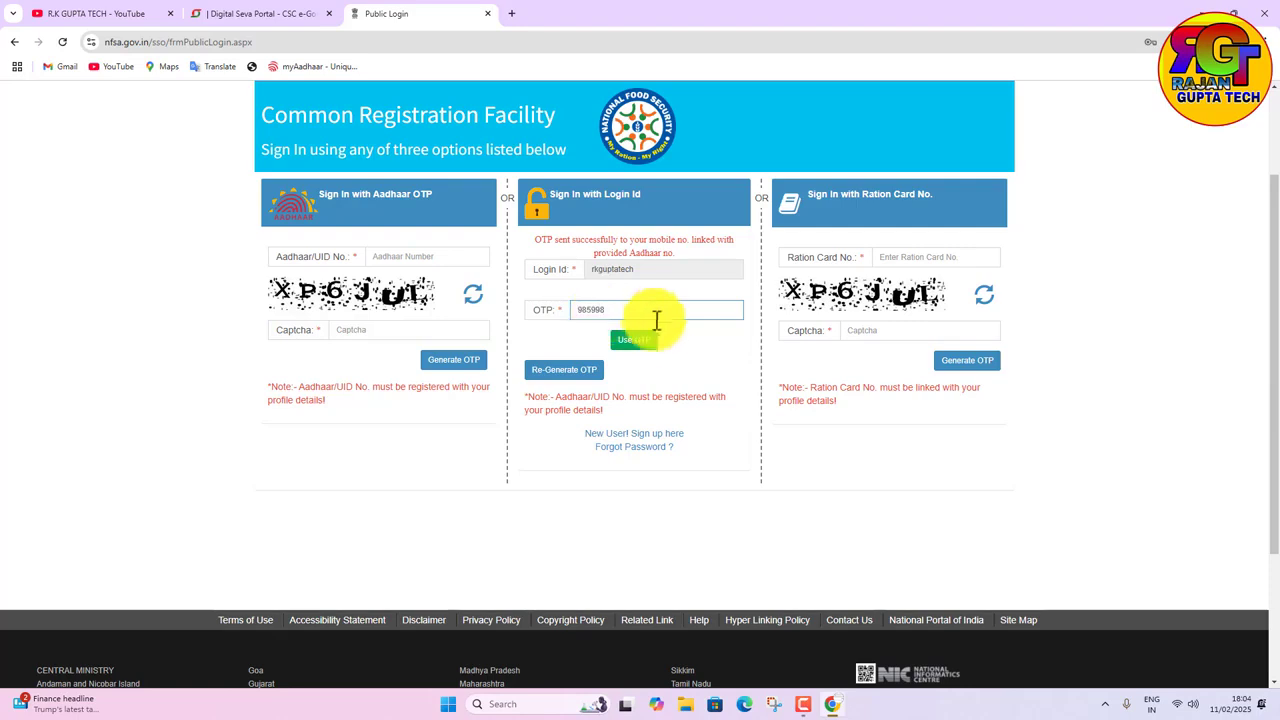
{"action": "left_click", "coordinate": [645, 340]}
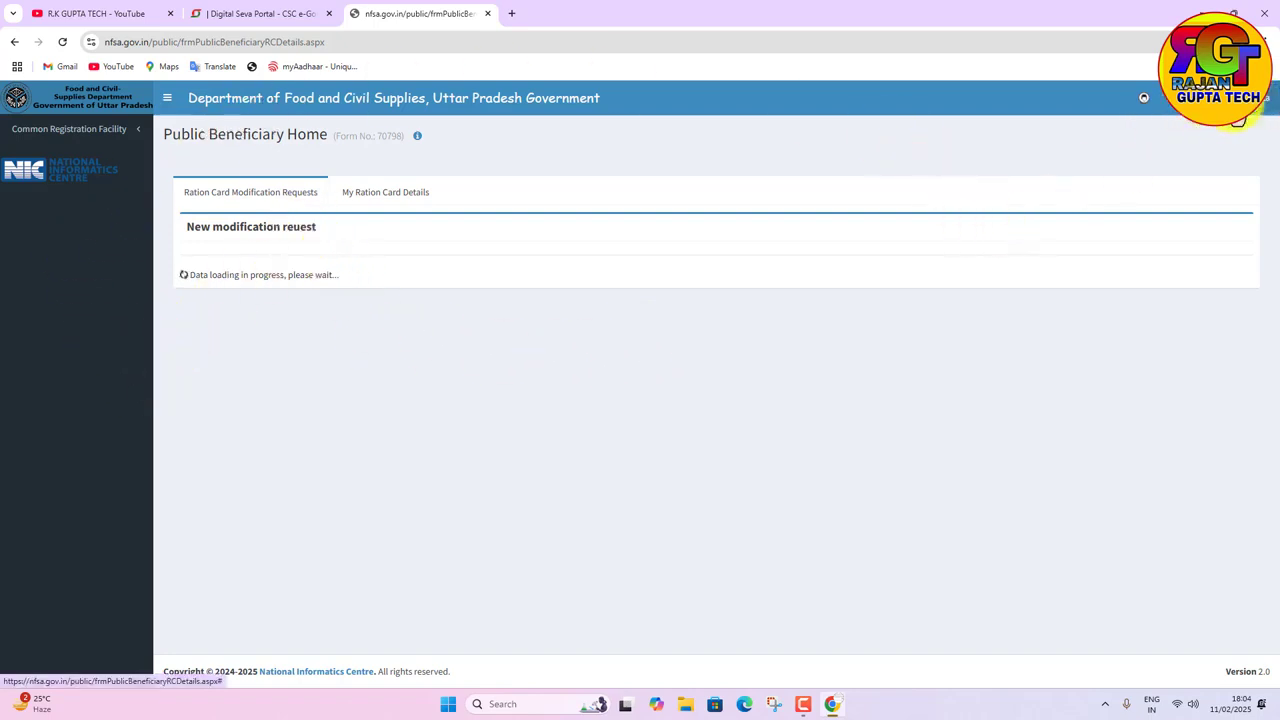
Start a new ration card registration under the Common Registration Facility
{"action": "left_click", "coordinate": [170, 100]}
{"action": "left_click", "coordinate": [45, 98]}
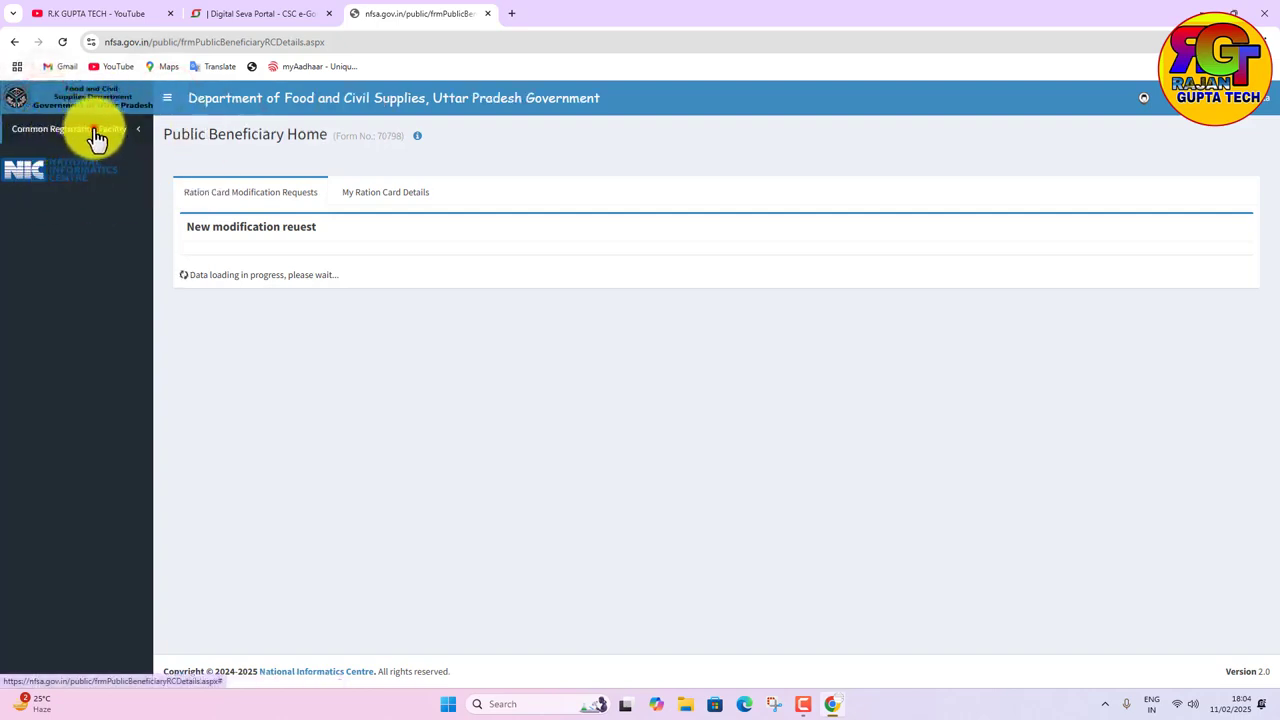
{"action": "left_click", "coordinate": [97, 135]}
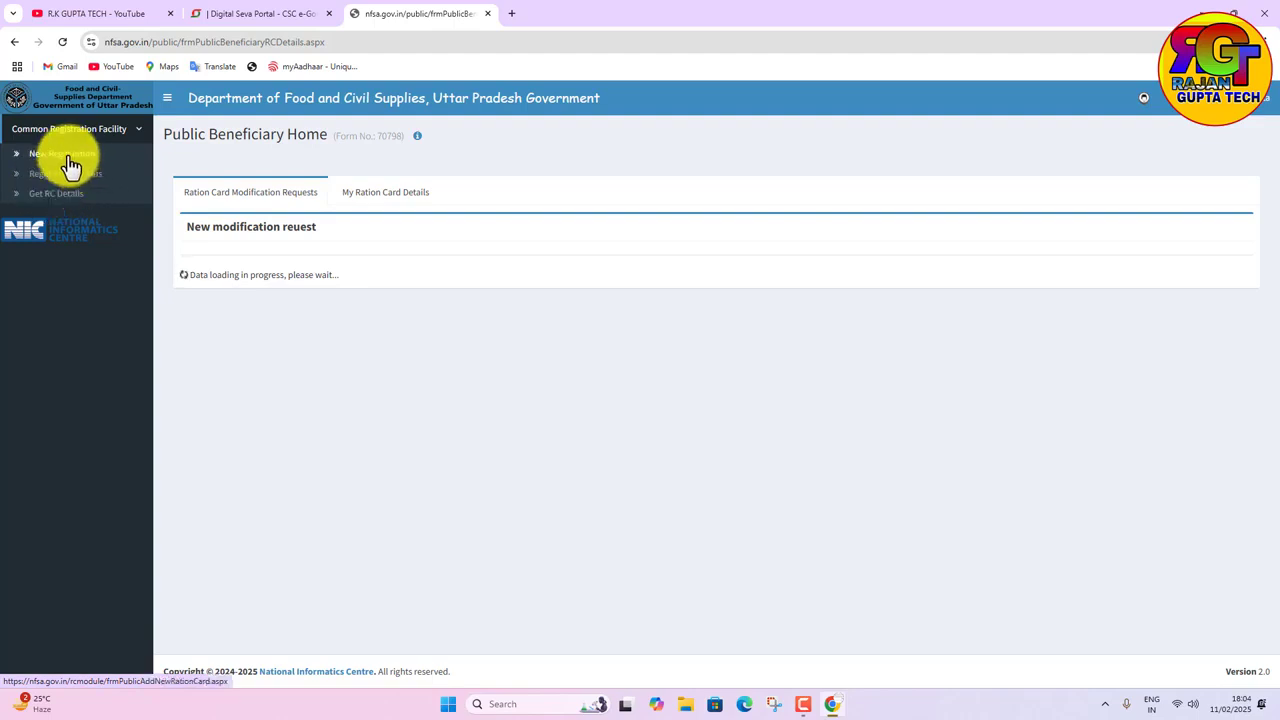
{"action": "left_click", "coordinate": [68, 163]}
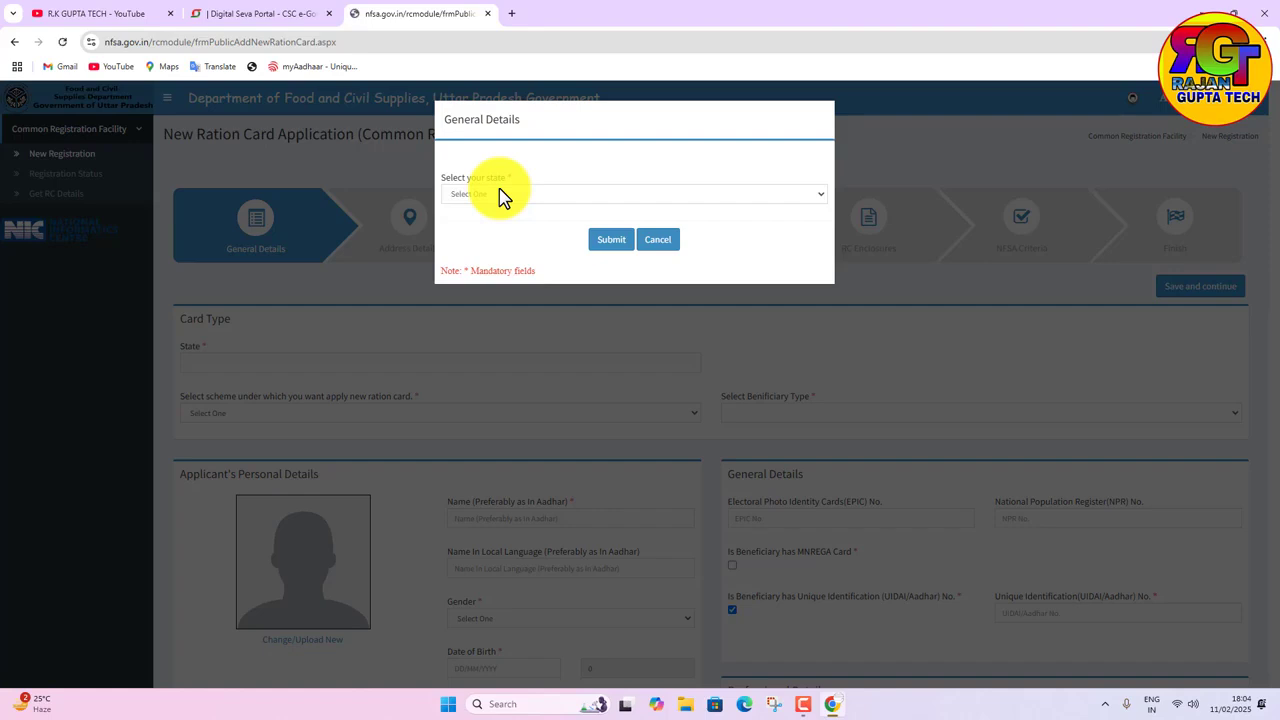
Choose Chandigarh as the state for the new ration card application and submit the selection
{"action": "left_click", "coordinate": [600, 196]}
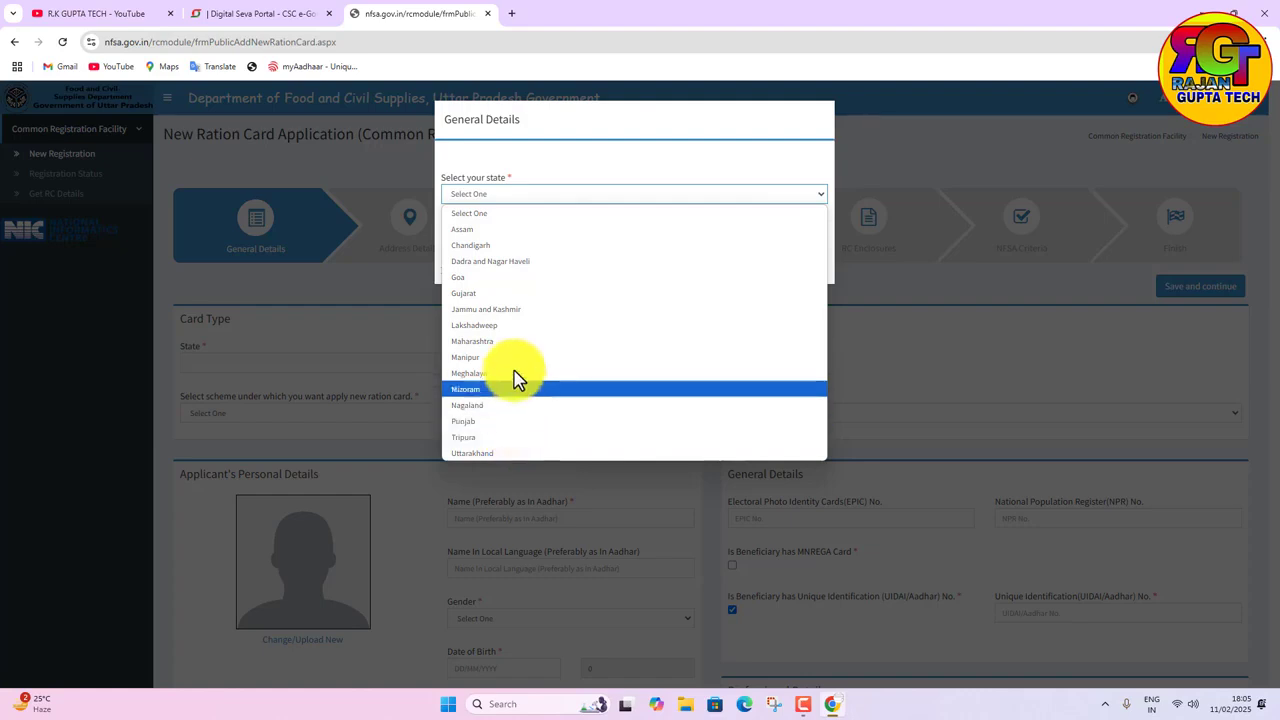
{"action": "left_click", "coordinate": [468, 246]}
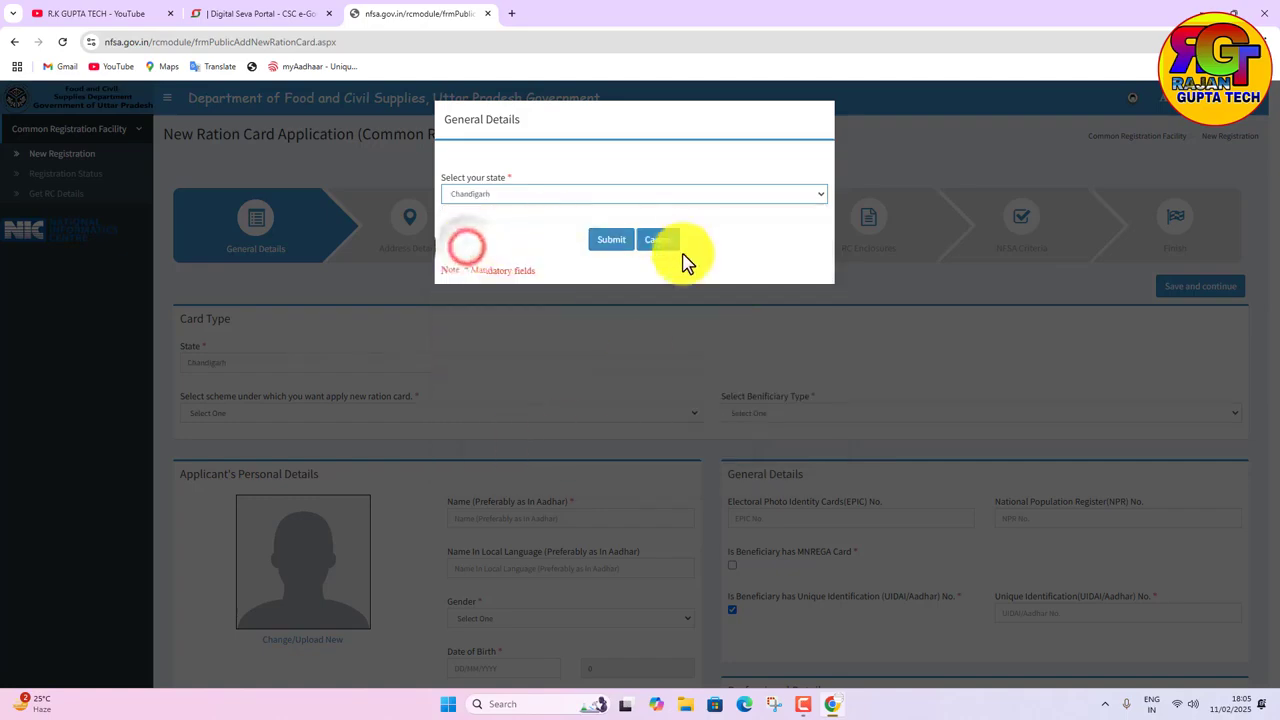
{"action": "left_click", "coordinate": [610, 240]}
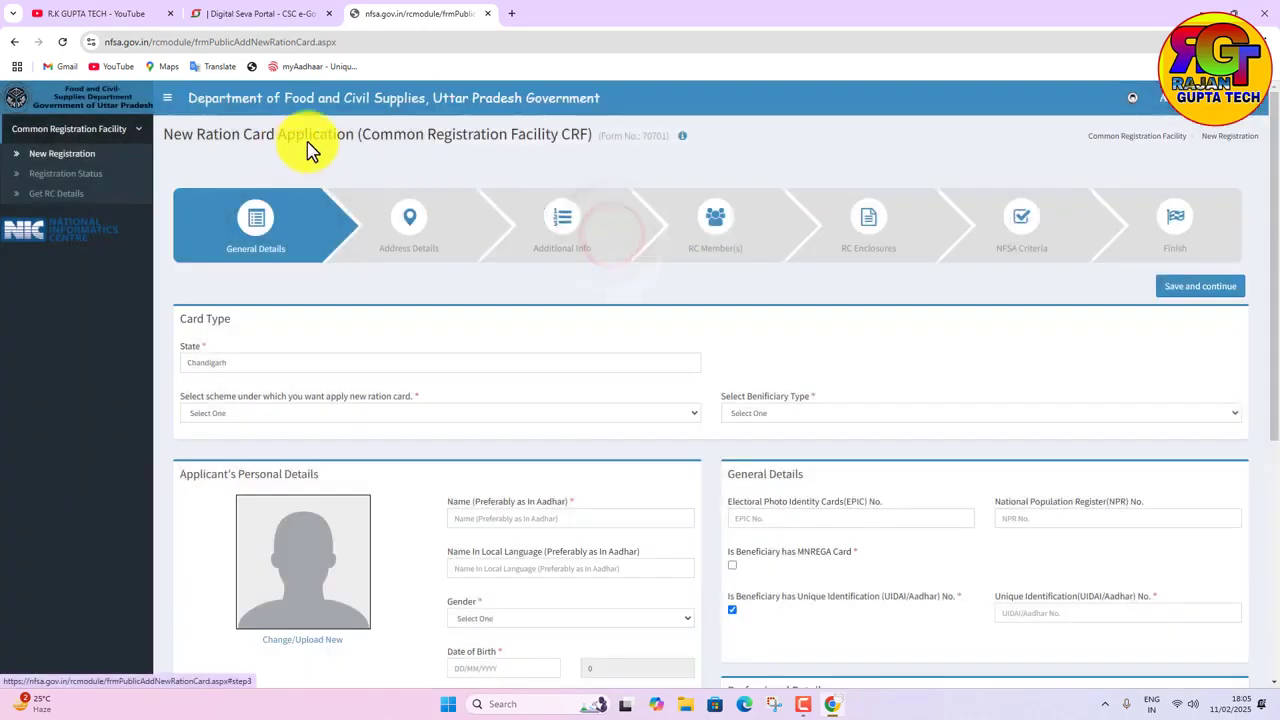
Set the ration card scheme to Antyodaya Anna Yojana and the beneficiary type to Direct Benefit Transfer (DBT)
{"action": "scroll", "coordinate": [625, 275], "scroll_direction": "down", "scroll_amount": 2}
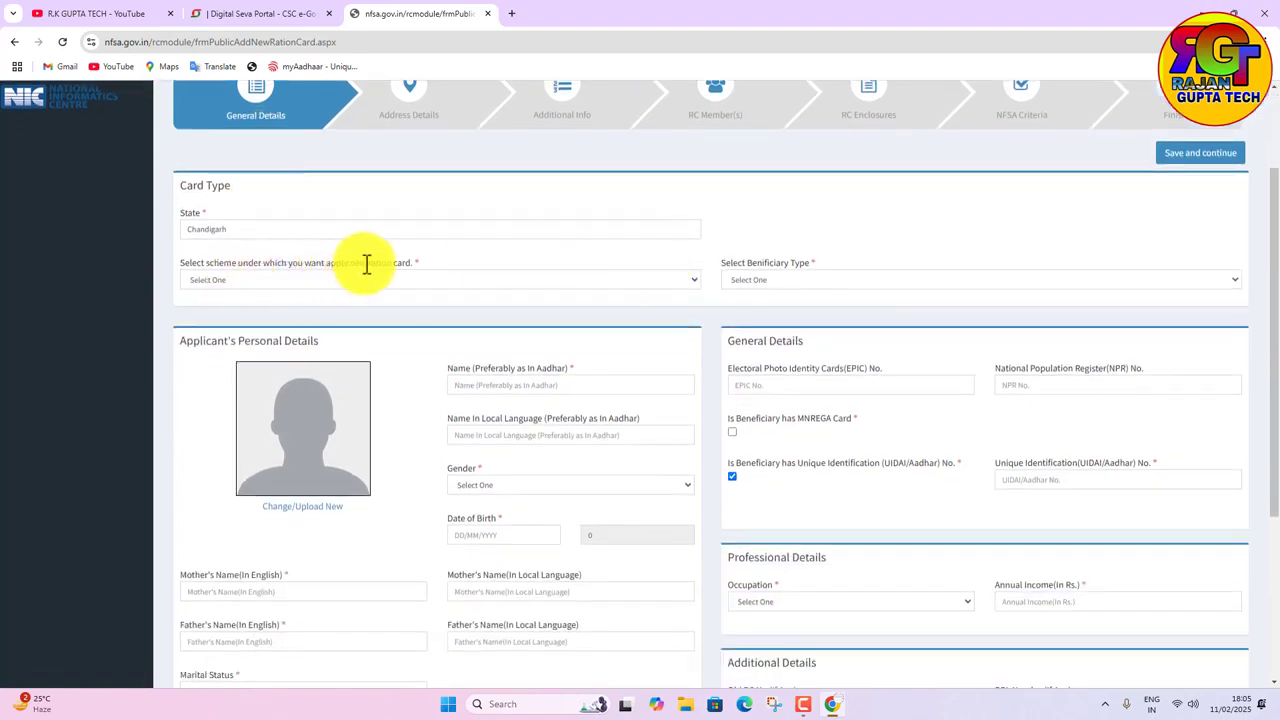
{"action": "left_click", "coordinate": [300, 282]}
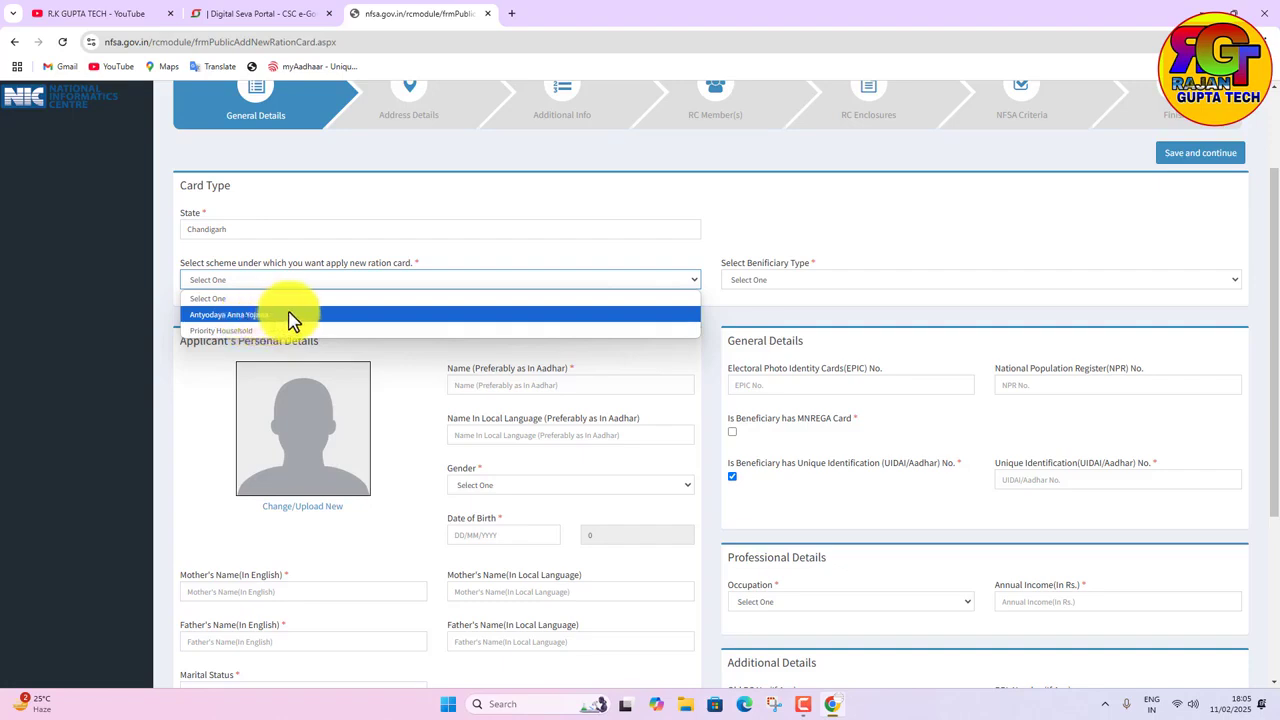
{"action": "left_click", "coordinate": [227, 318]}
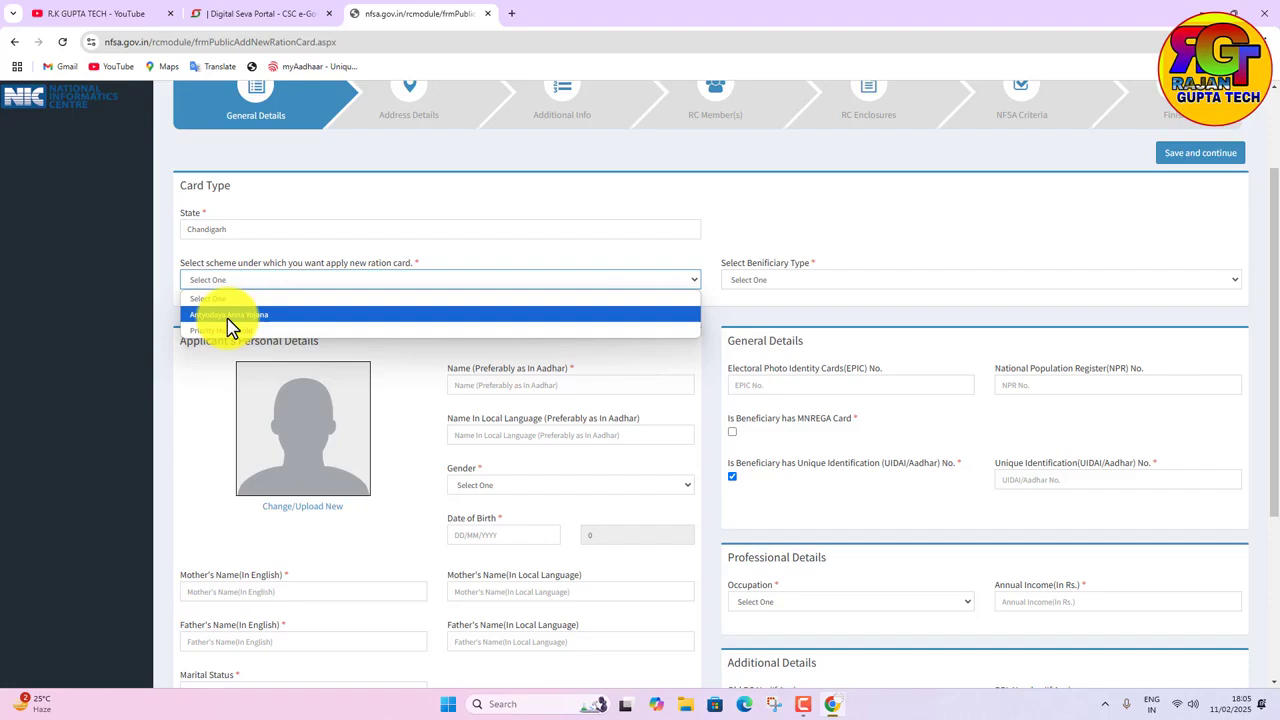
{"action": "left_click", "coordinate": [741, 284]}
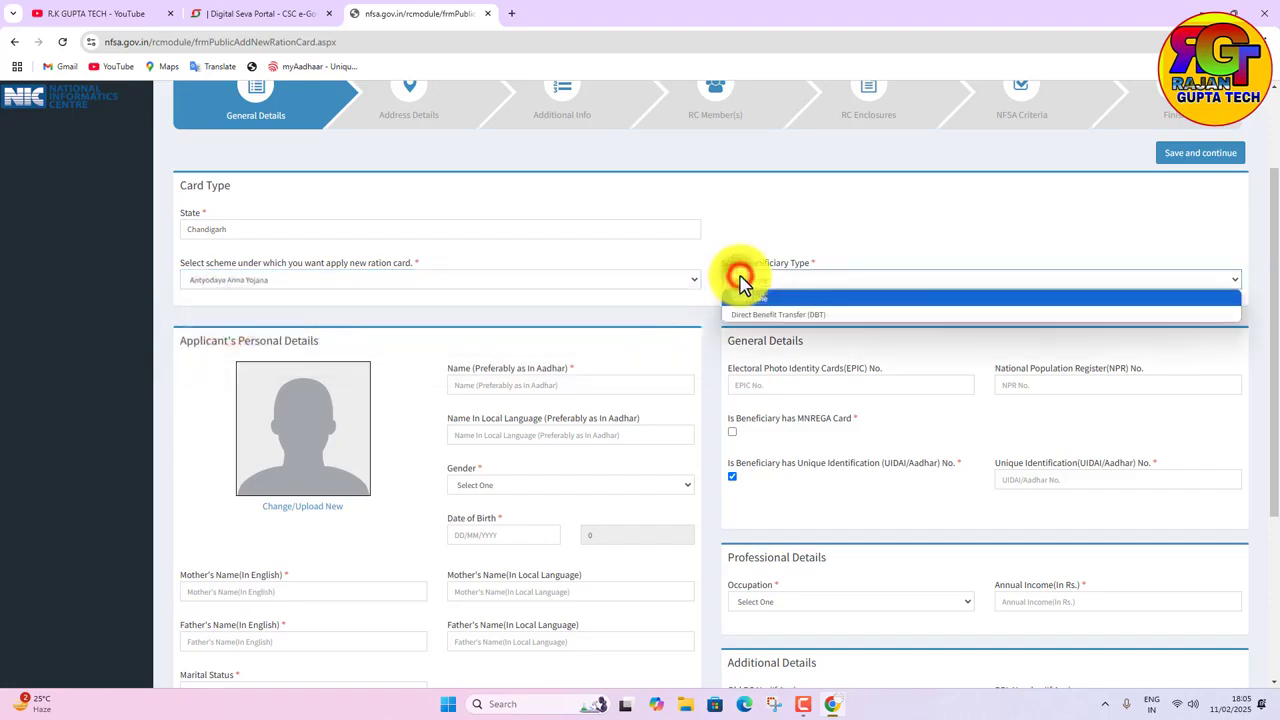
{"action": "left_click", "coordinate": [791, 315]}
Set the gender to Male in the applicant's personal details
{"action": "scroll", "coordinate": [574, 309], "scroll_direction": "down", "scroll_amount": 2}
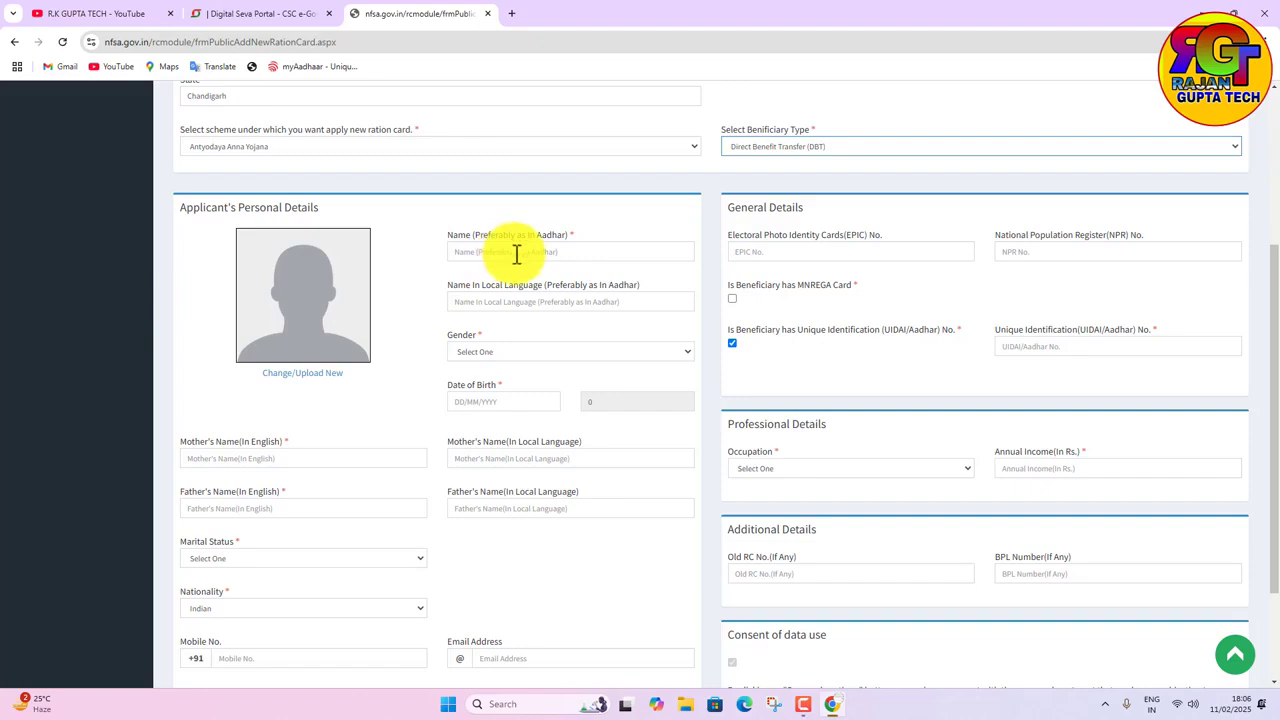
{"action": "scroll", "coordinate": [516, 254], "scroll_direction": "down", "scroll_amount": 1}
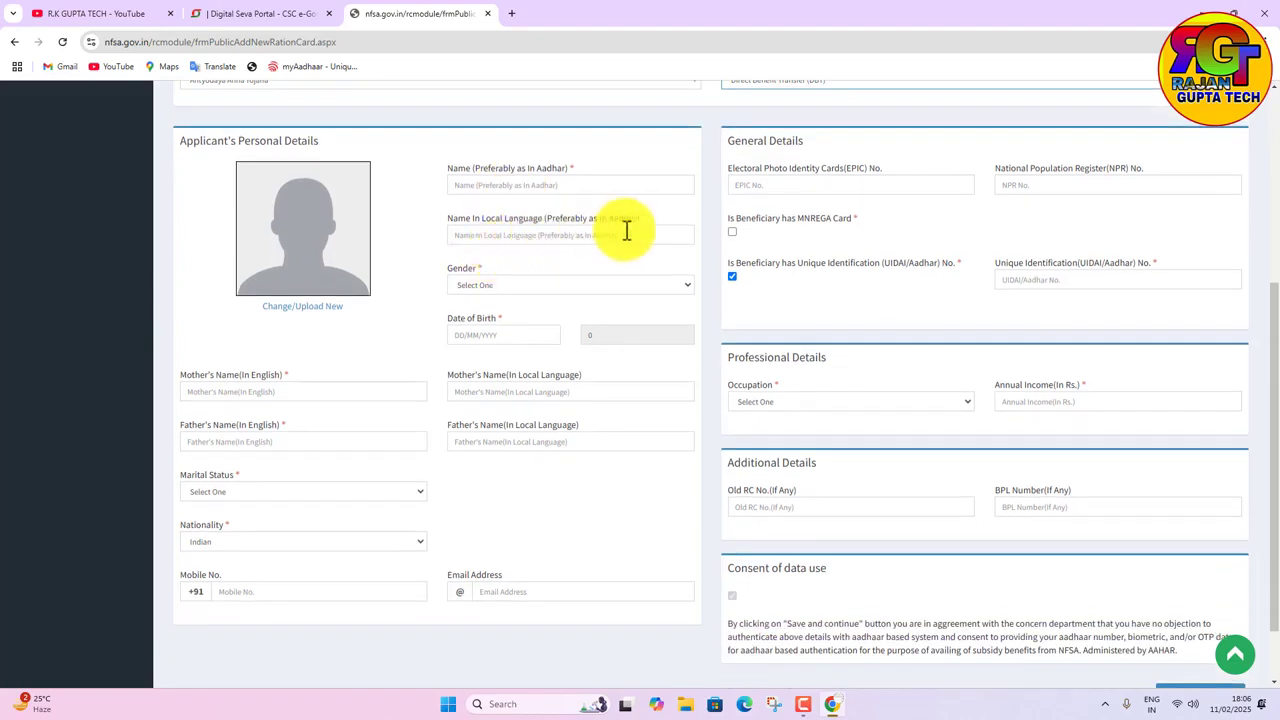
{"action": "left_click", "coordinate": [521, 285]}
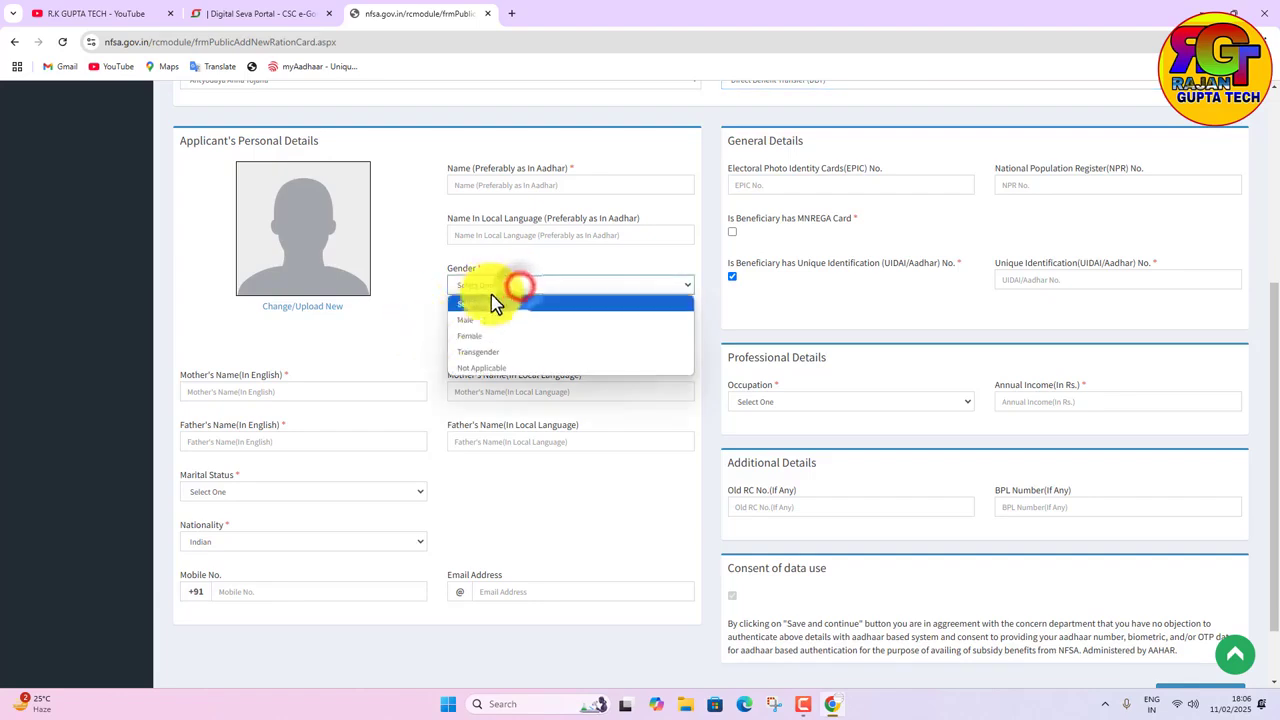
{"action": "left_click", "coordinate": [462, 320]}
{"action": "left_click", "coordinate": [467, 283]}
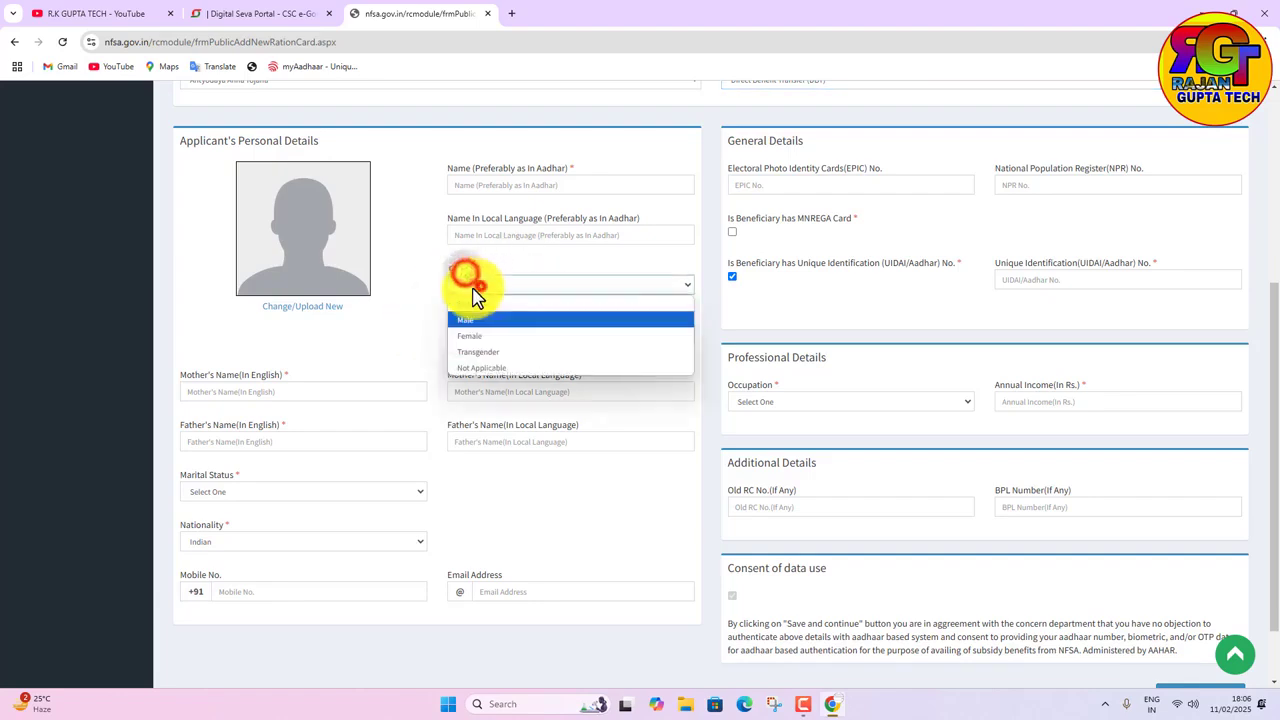
{"action": "left_click", "coordinate": [470, 316]}
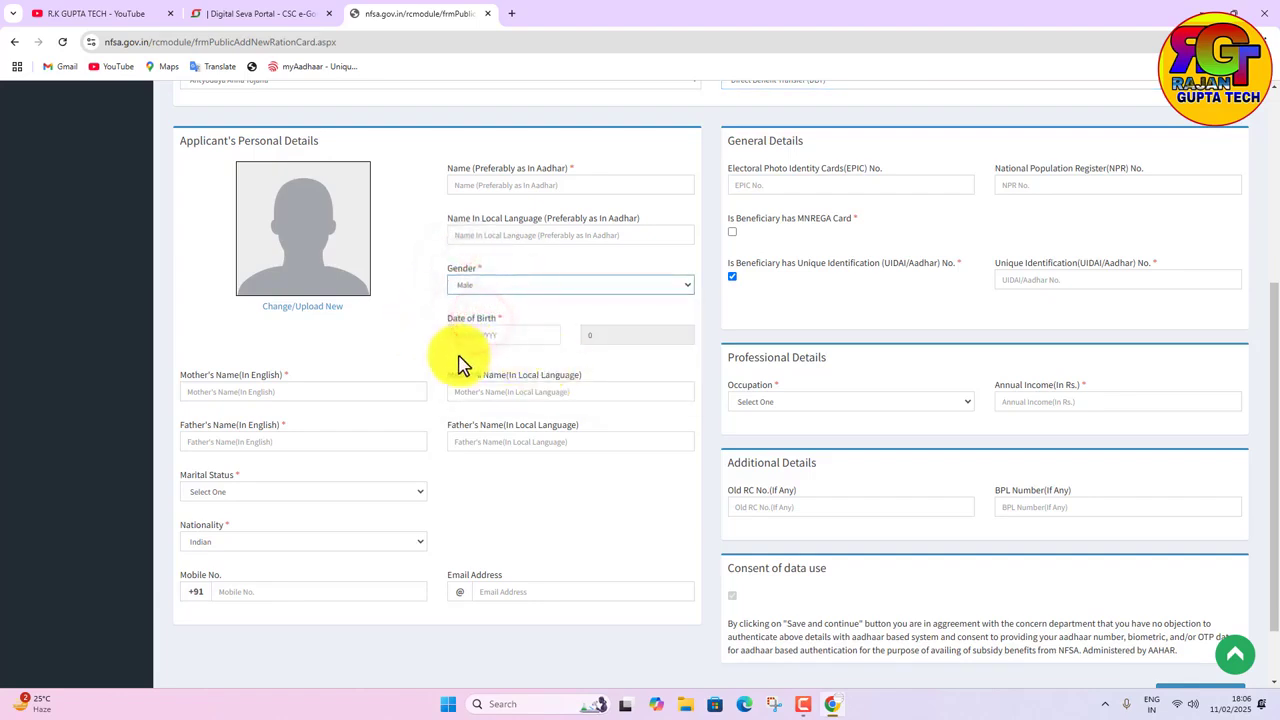
Examine the parents' name fields and the marital status options, leaving the marital status unselected
{"action": "scroll", "coordinate": [485, 336], "scroll_direction": "down", "scroll_amount": 2}
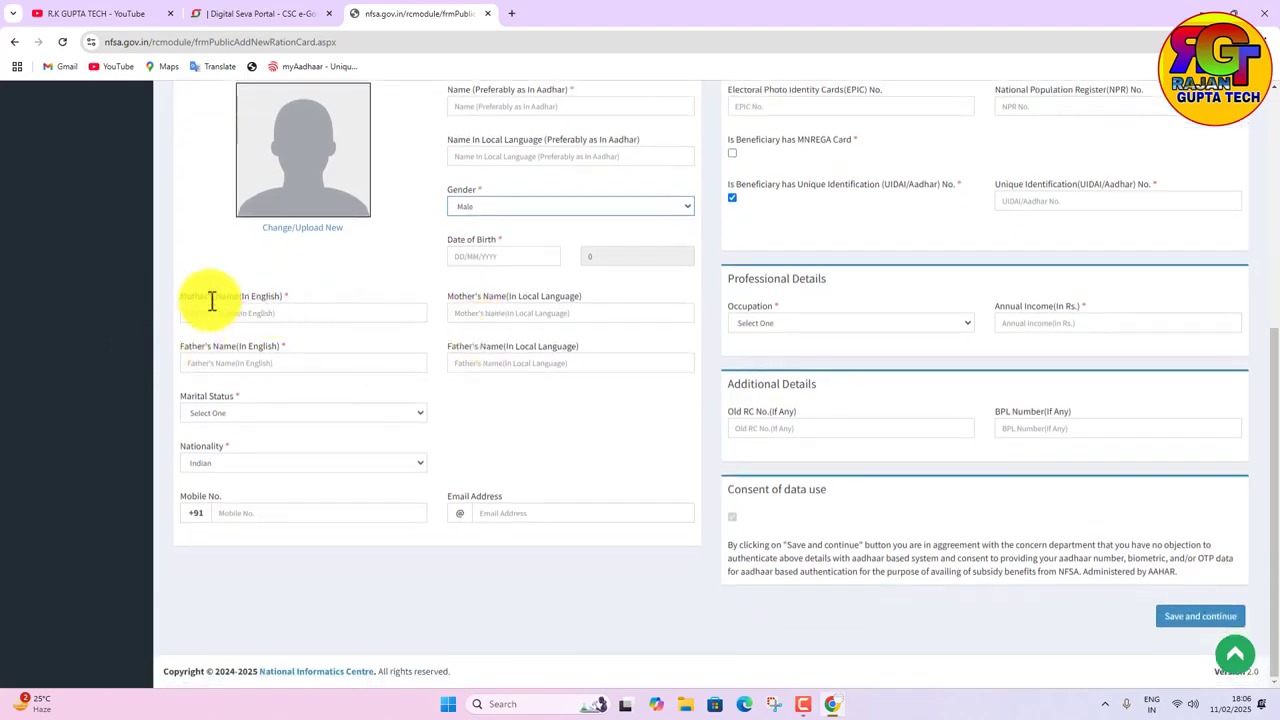
{"action": "left_click", "coordinate": [281, 296]}
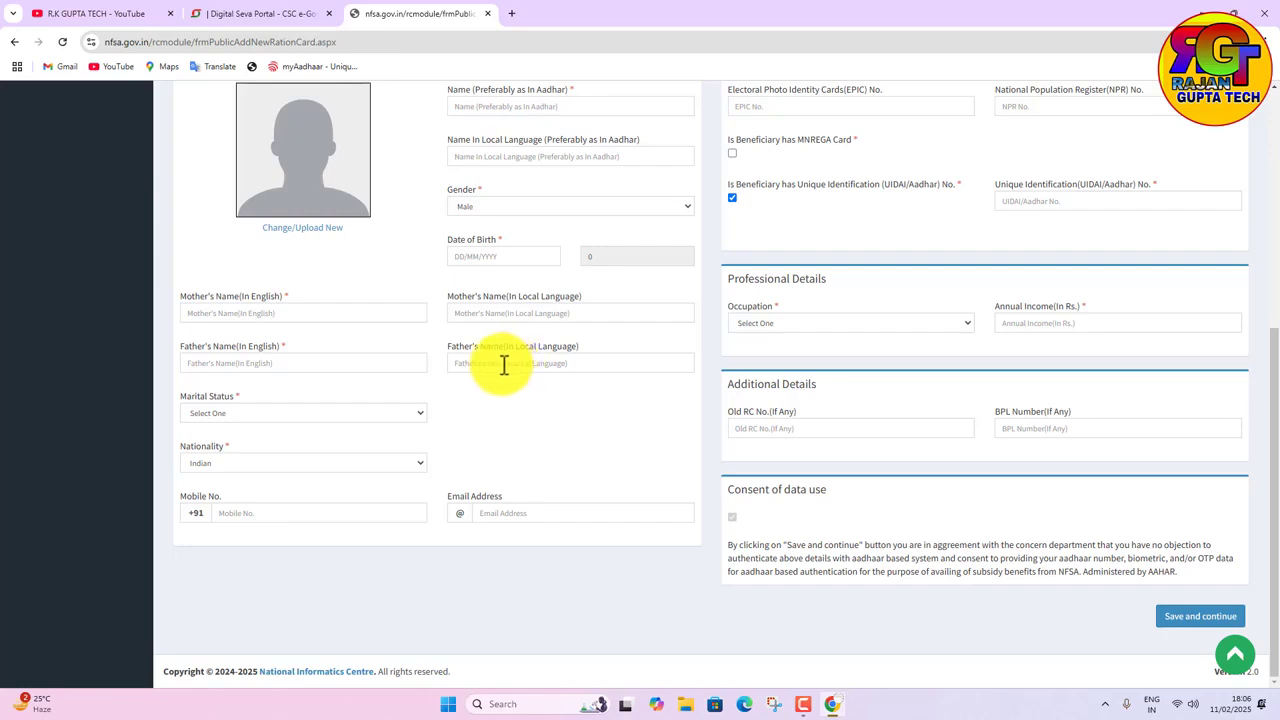
{"action": "left_click", "coordinate": [296, 413]}
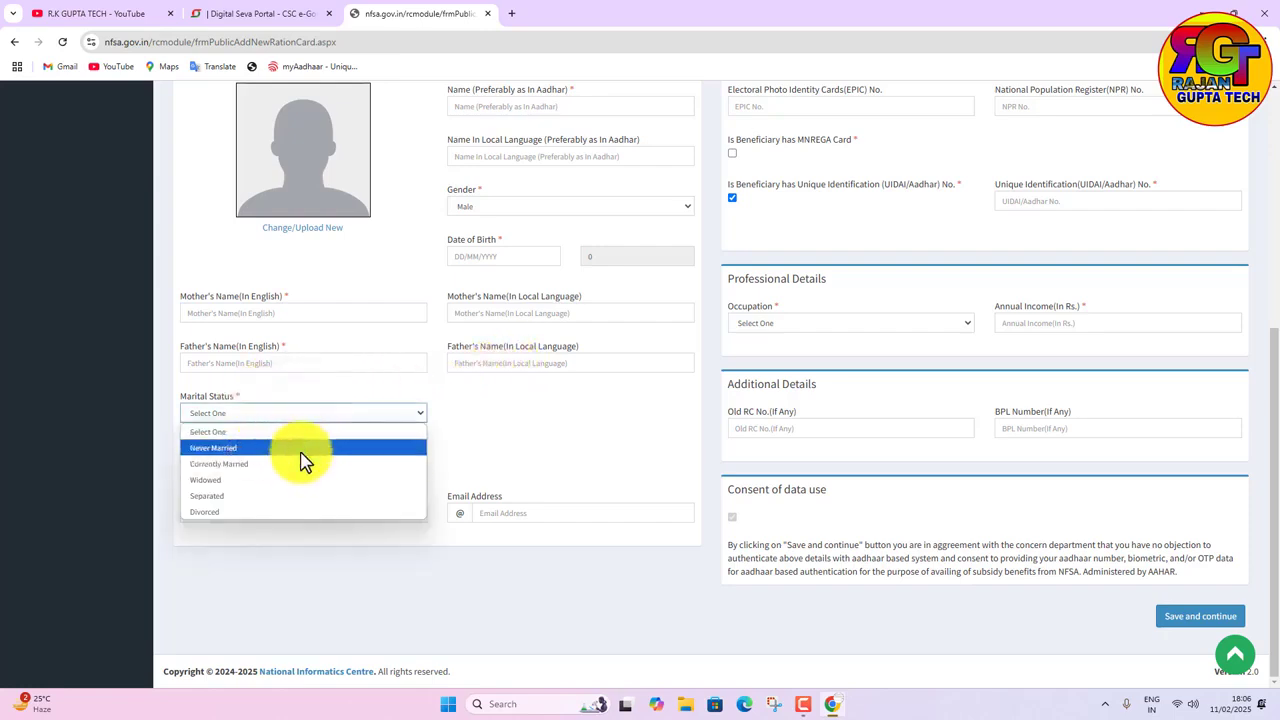
{"action": "left_click", "coordinate": [255, 434]}
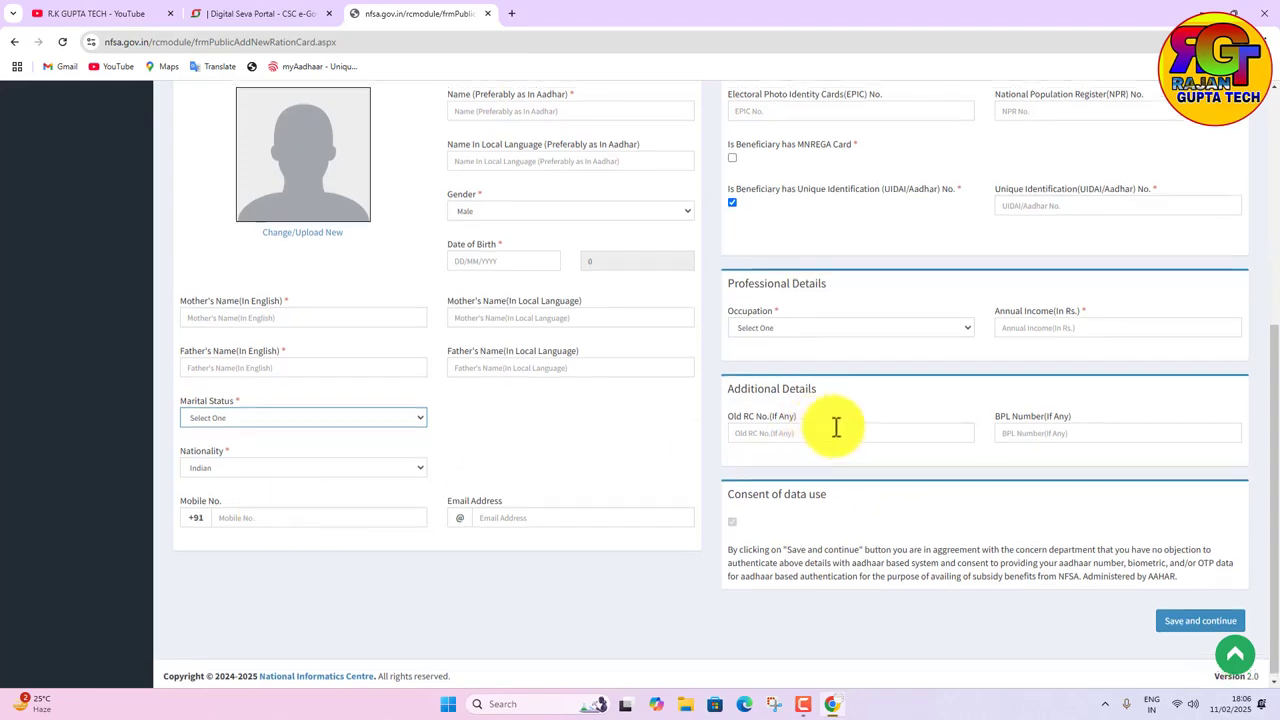
Mark the beneficiary as having an MNREGA card in the general details and clear the mark again
{"action": "scroll", "coordinate": [850, 390], "scroll_direction": "up", "scroll_amount": 4}
{"action": "scroll", "coordinate": [806, 369], "scroll_direction": "down", "scroll_amount": 2}
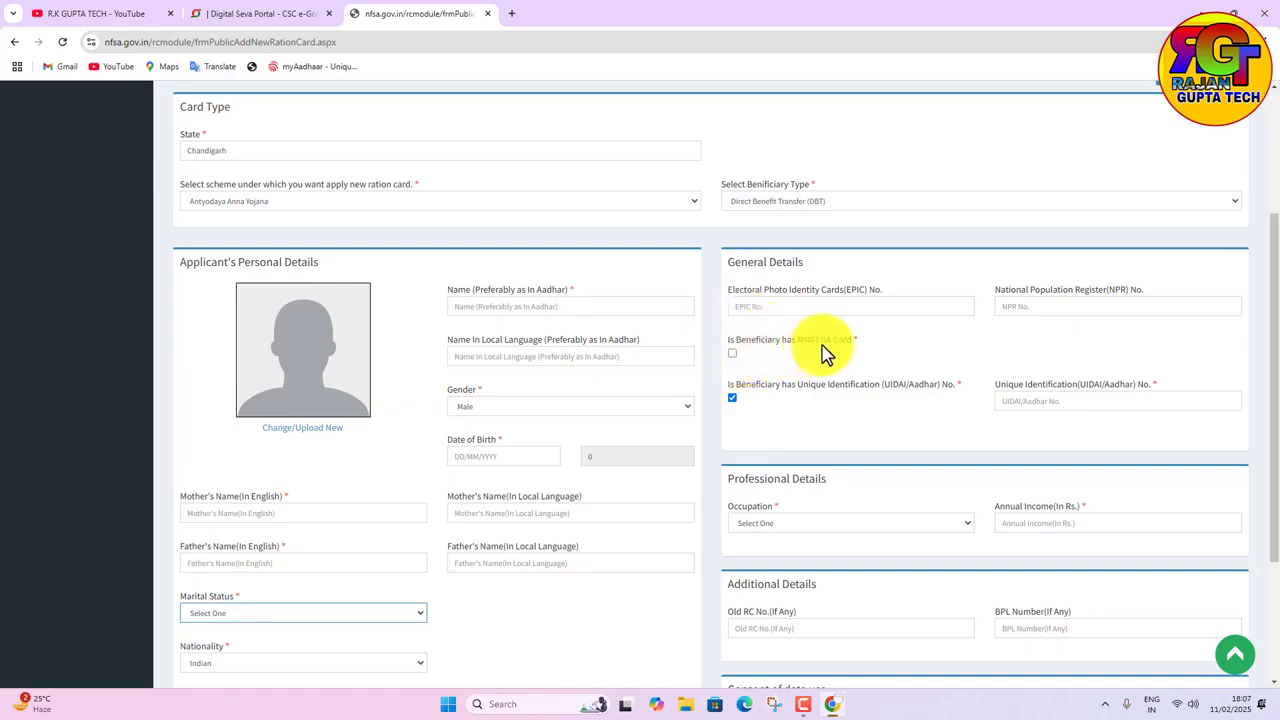
{"action": "left_click", "coordinate": [734, 356]}
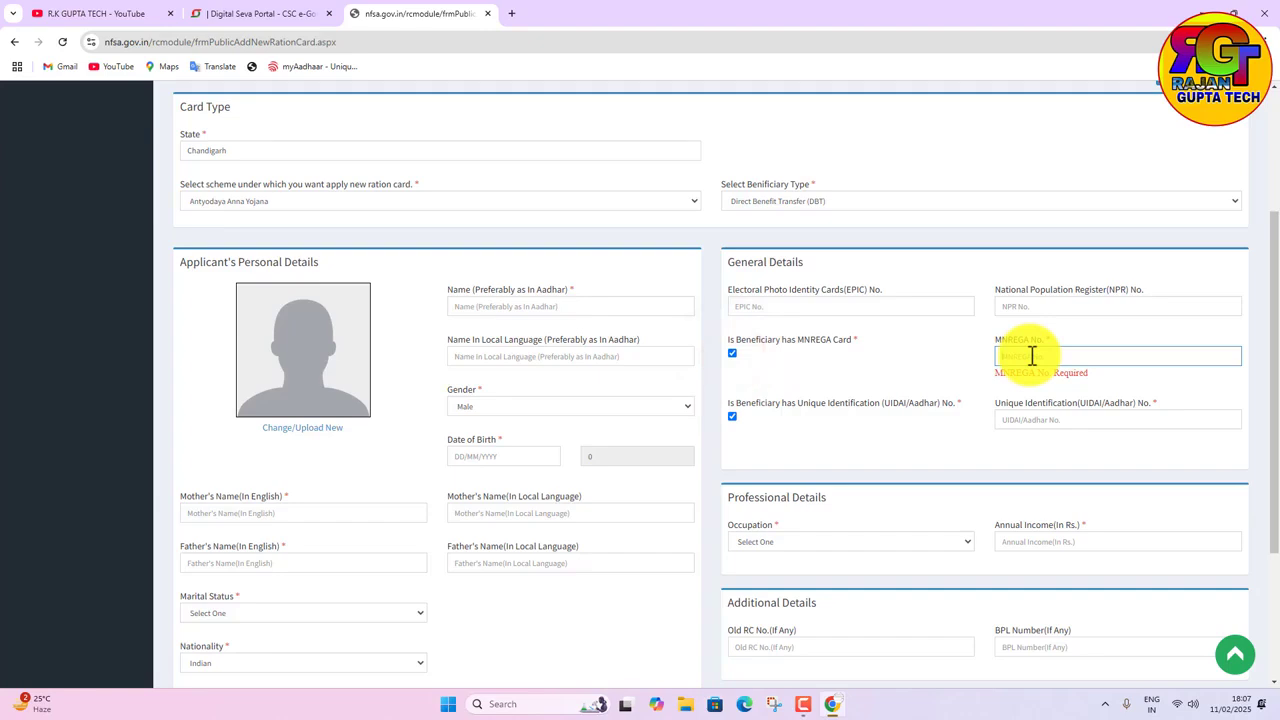
{"action": "left_click", "coordinate": [734, 356]}
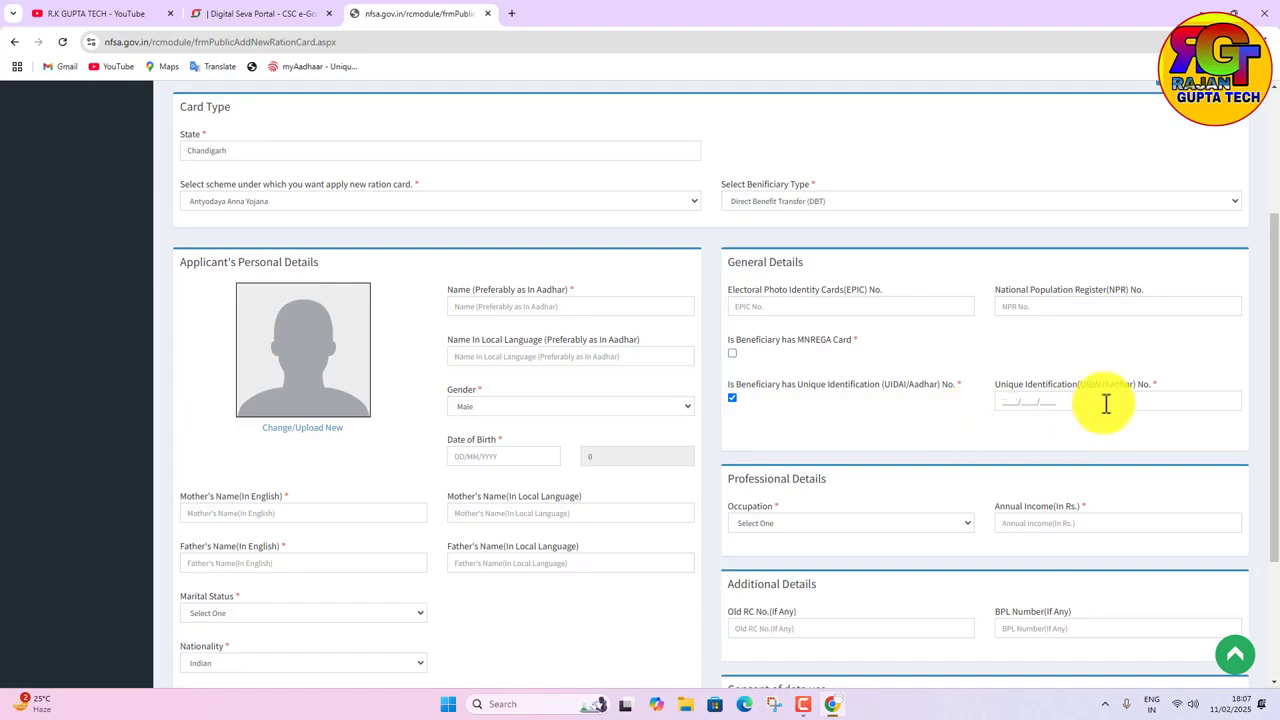
Set the applicant's occupation to UNEMPLOYED in the professional details
{"action": "scroll", "coordinate": [1077, 405], "scroll_direction": "down", "scroll_amount": 3}
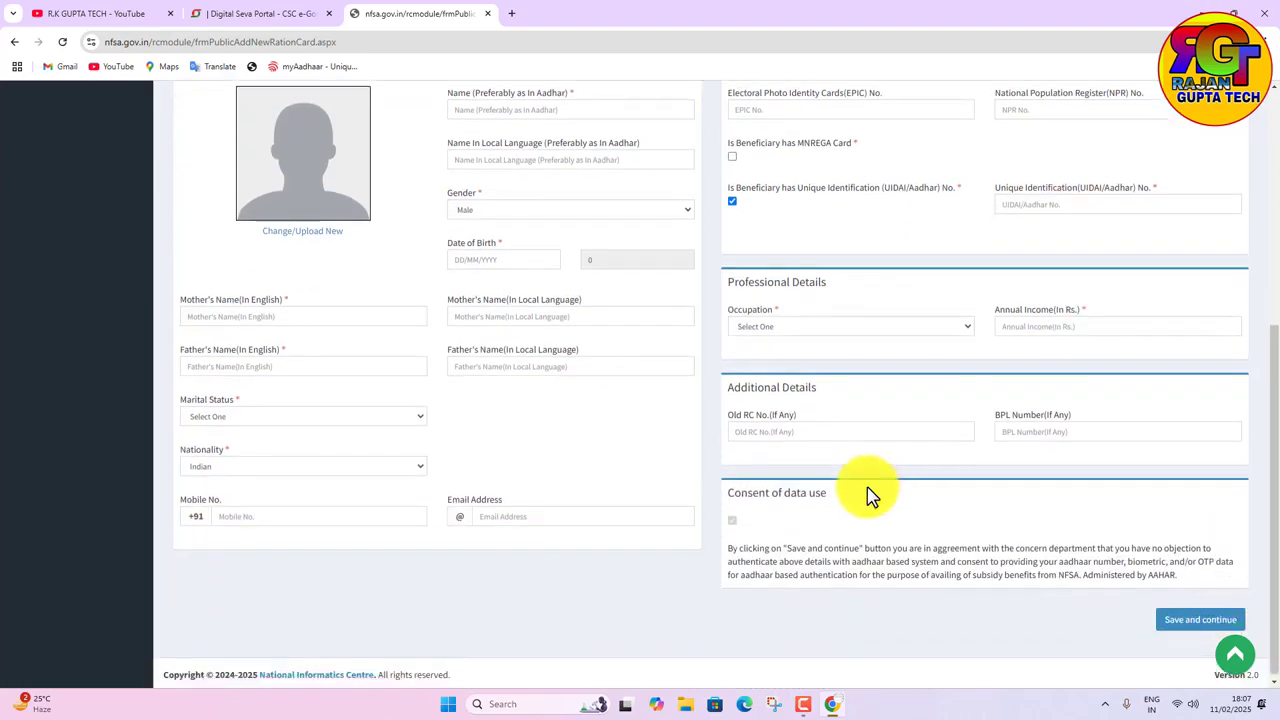
{"action": "left_click", "coordinate": [800, 326]}
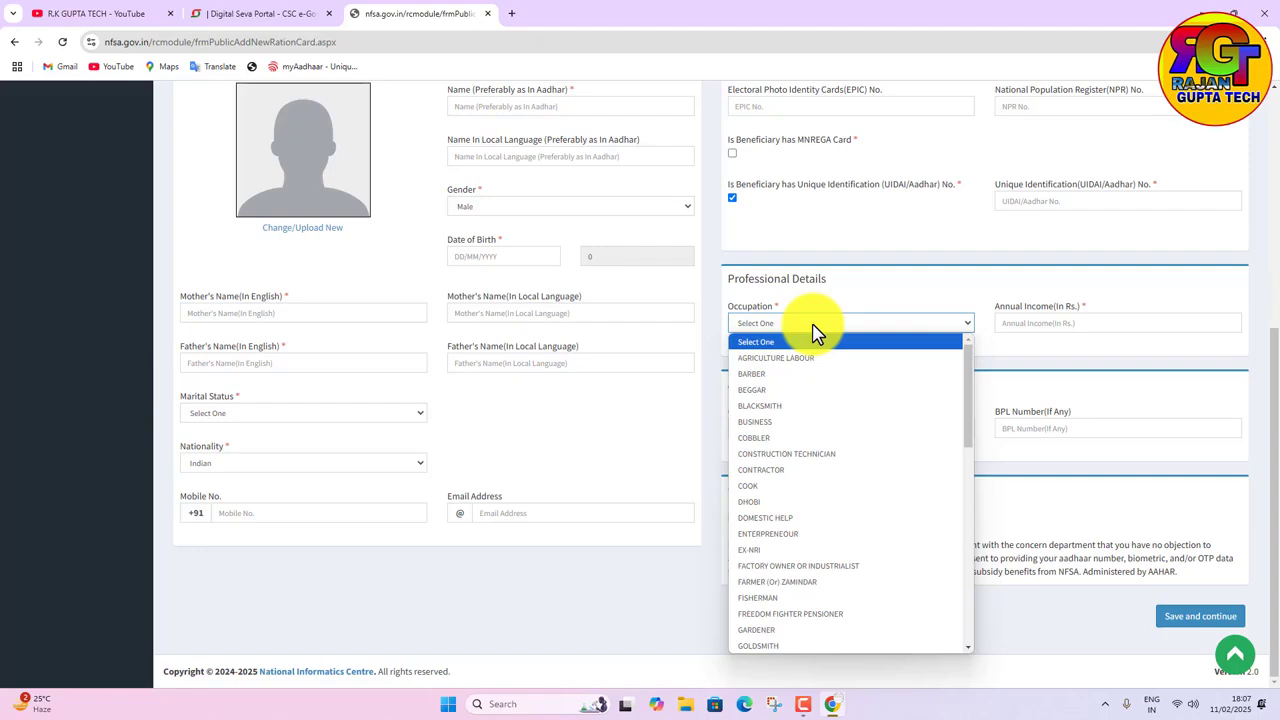
{"action": "scroll", "coordinate": [790, 420], "scroll_direction": "down", "scroll_amount": 8}
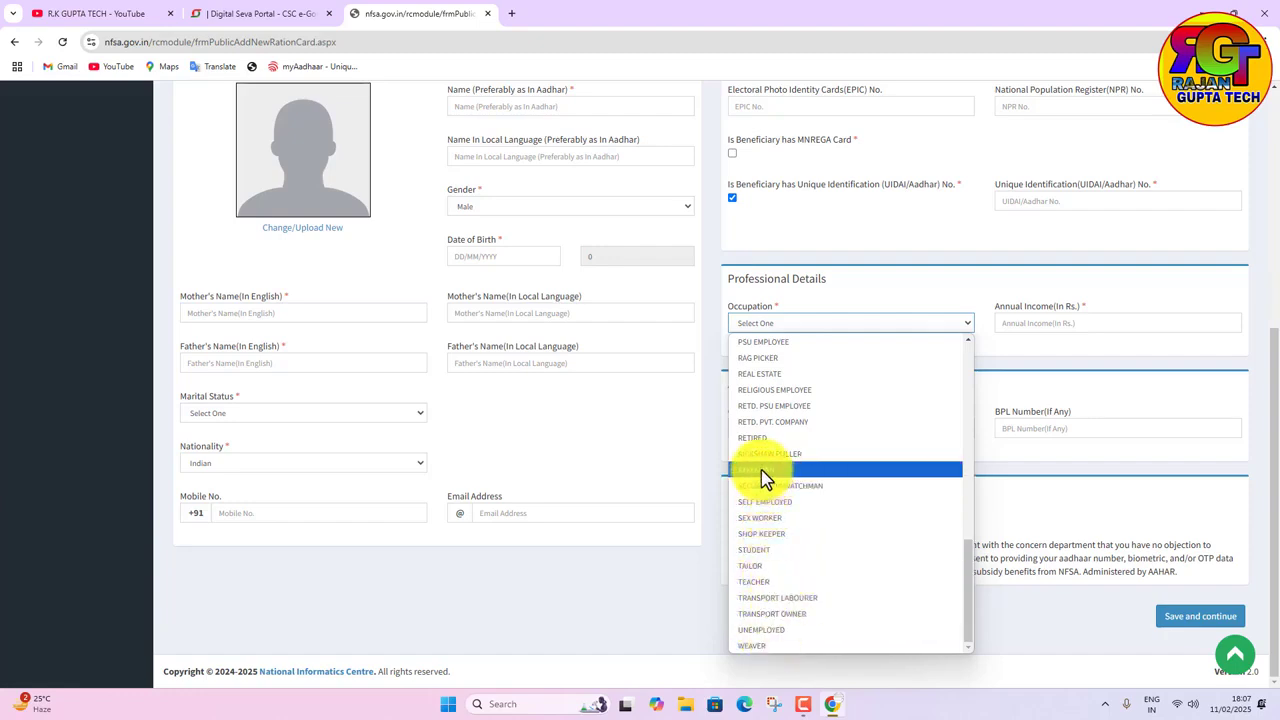
{"action": "left_click", "coordinate": [759, 640]}
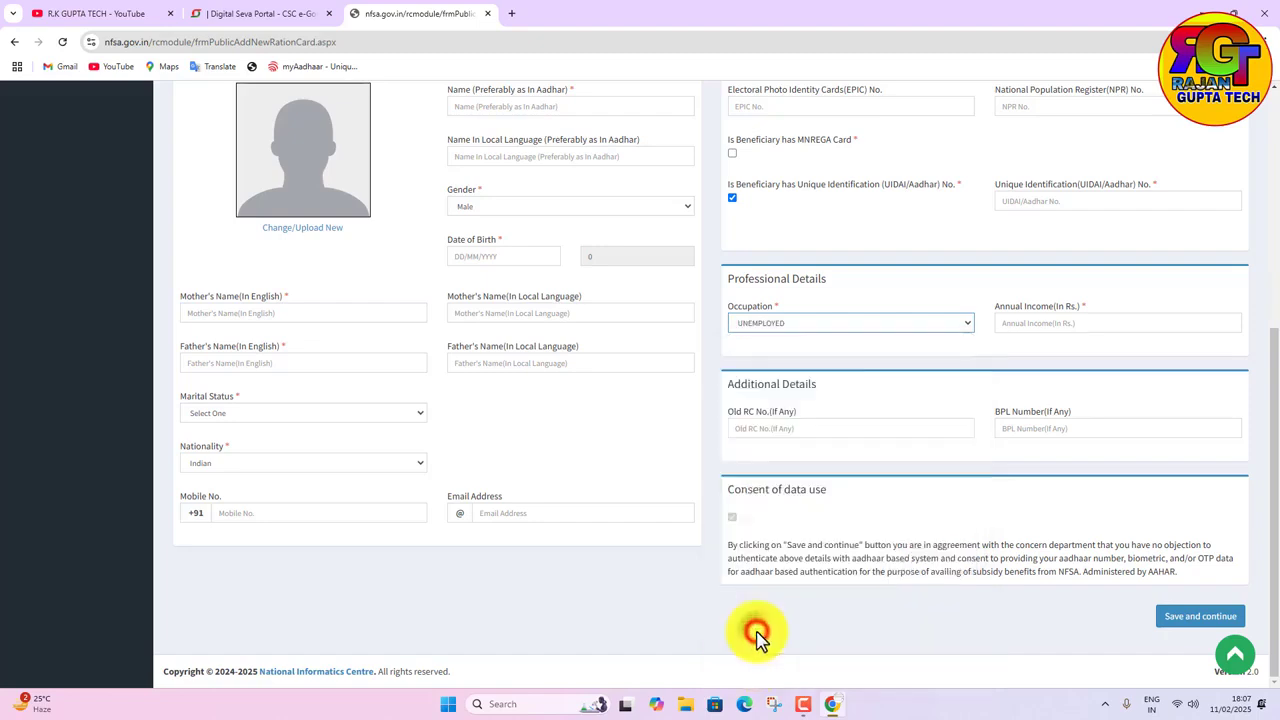
Save the general details and the address details and continue to the Additional Info stage
{"action": "left_click", "coordinate": [1025, 322]}
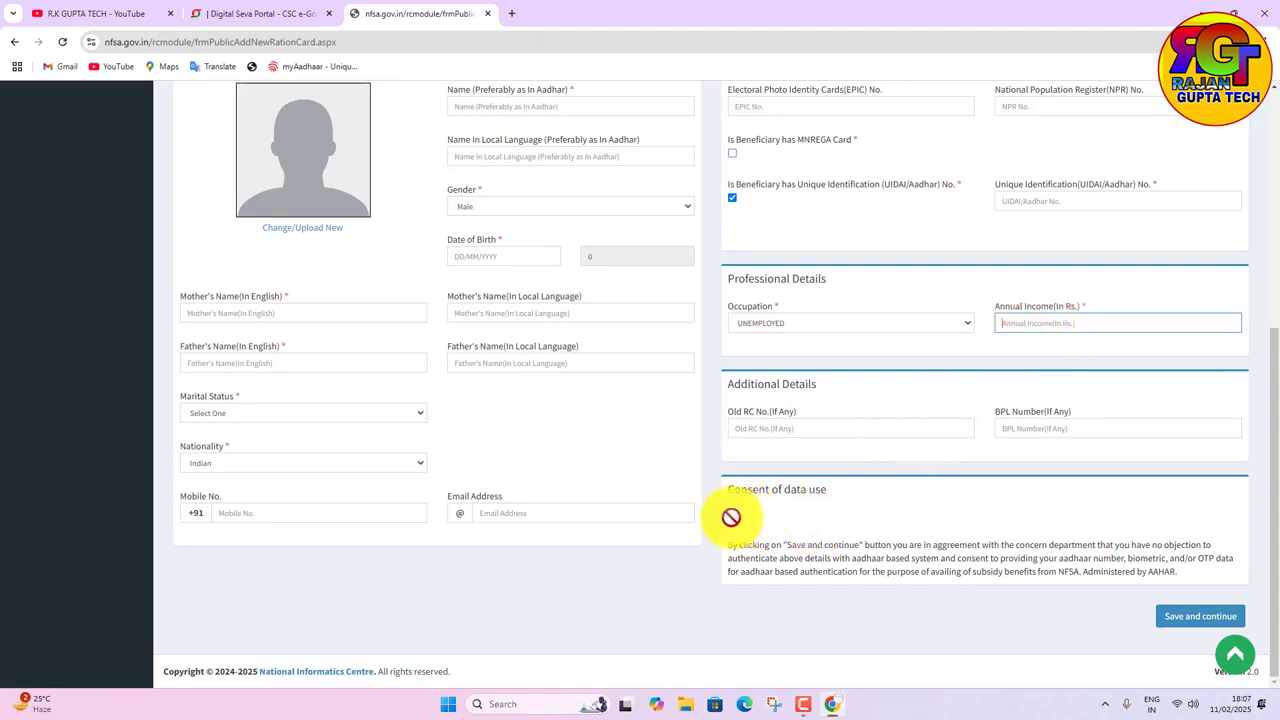
{"action": "left_click", "coordinate": [1150, 622]}
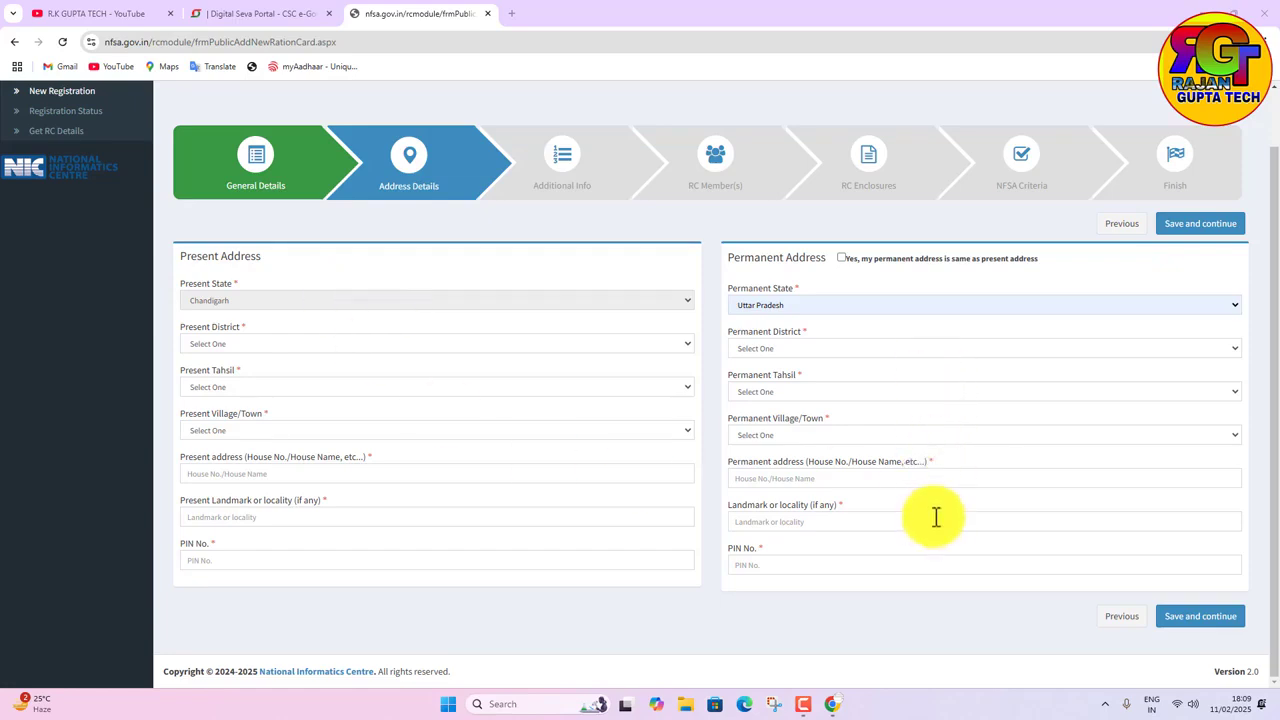
{"action": "left_click", "coordinate": [1167, 624]}
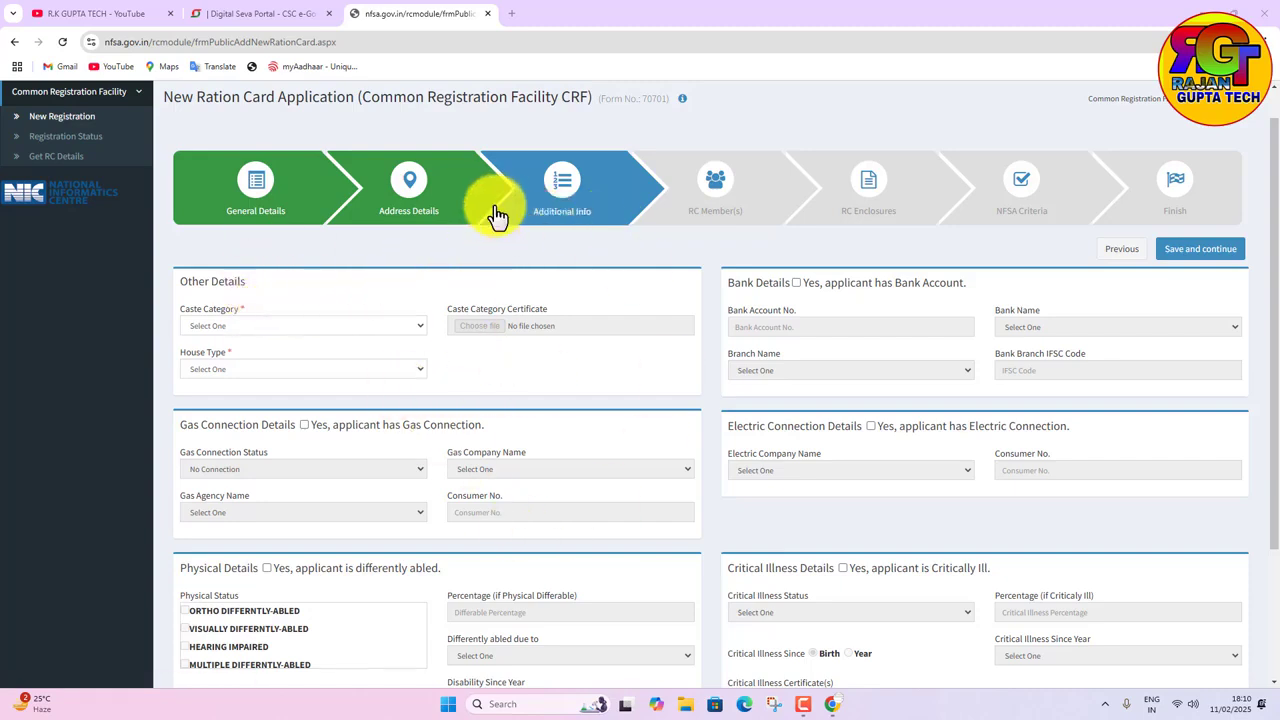
Set the caste category to GENERAL and the house type to Rental Pucca House
{"action": "left_click", "coordinate": [232, 328]}
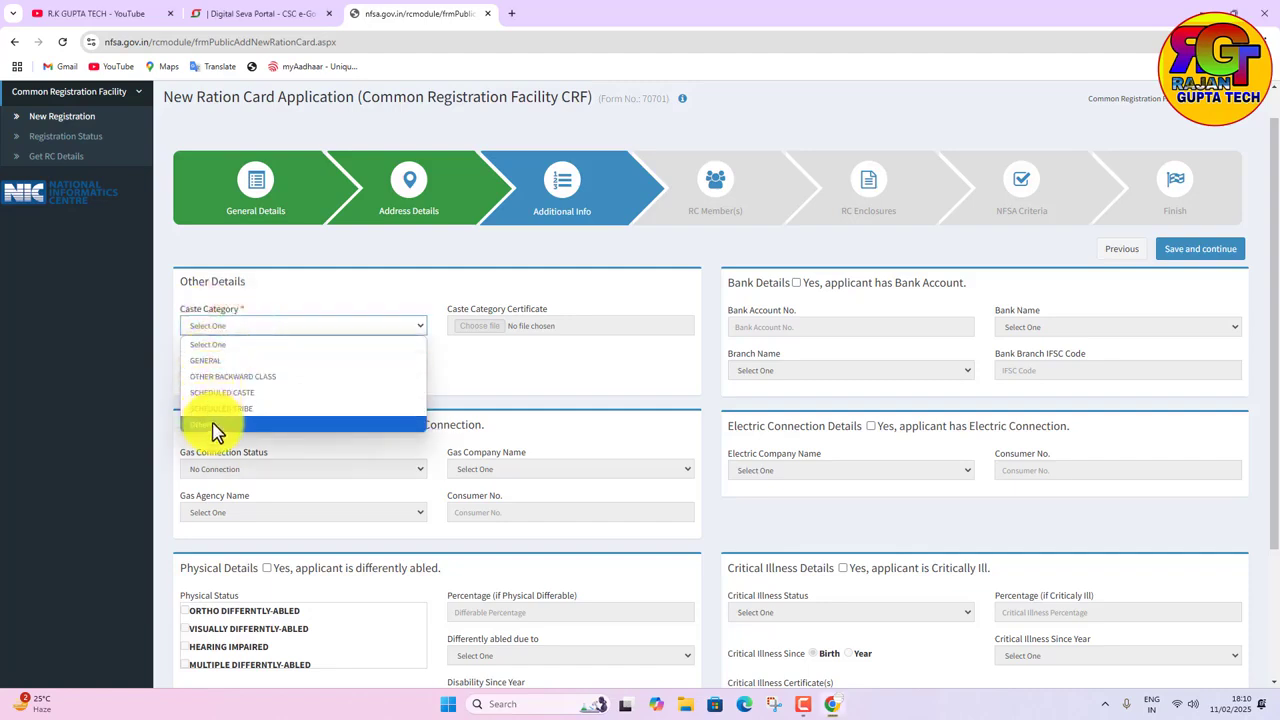
{"action": "left_click", "coordinate": [210, 362]}
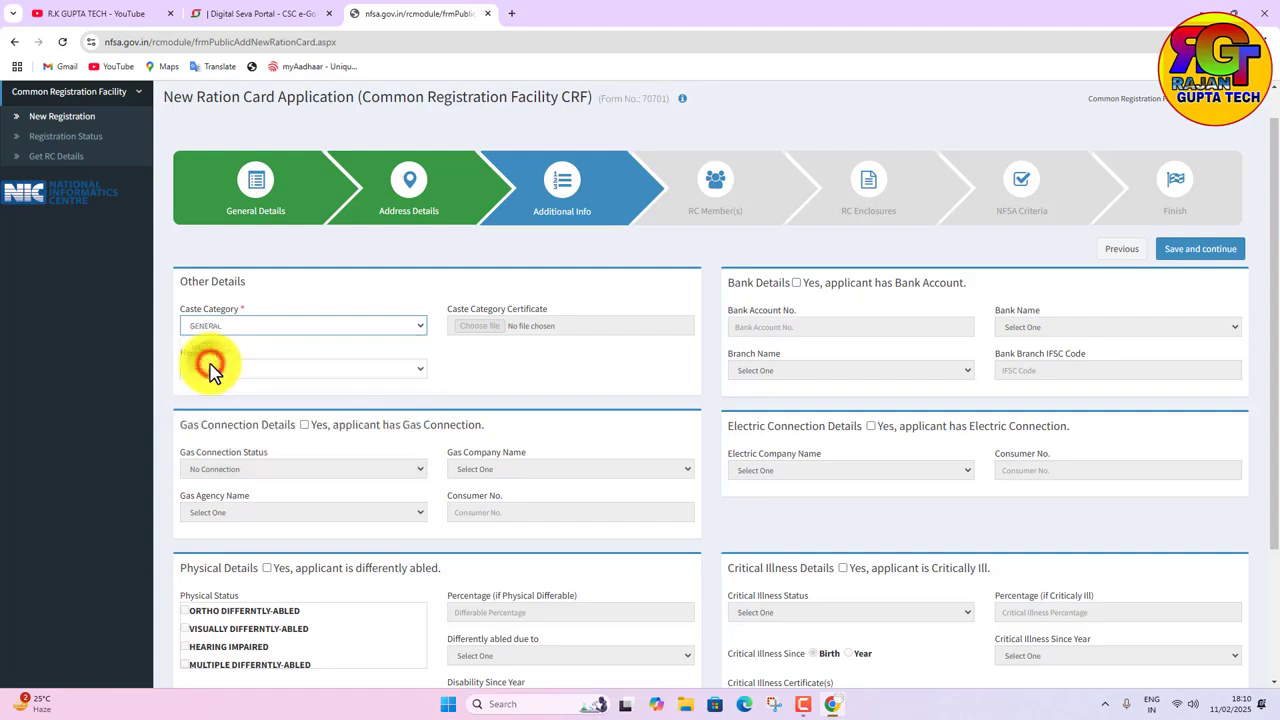
{"action": "left_click", "coordinate": [247, 372]}
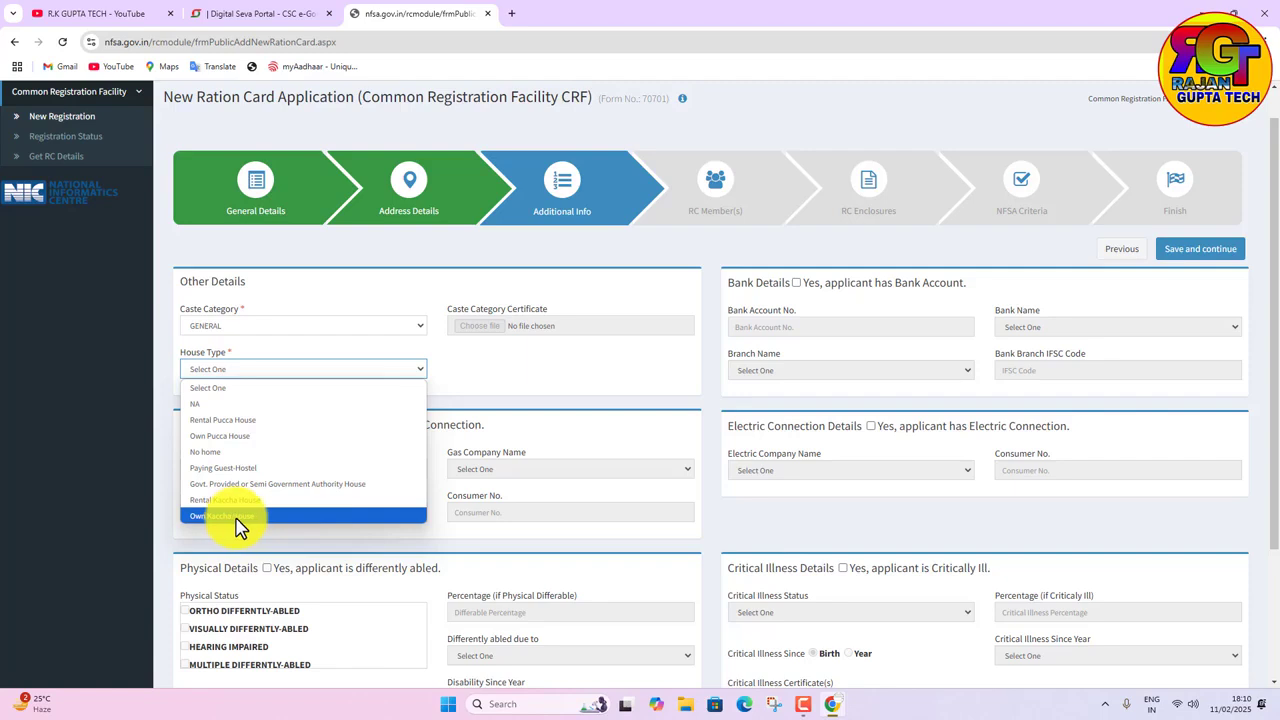
{"action": "left_click", "coordinate": [215, 420]}
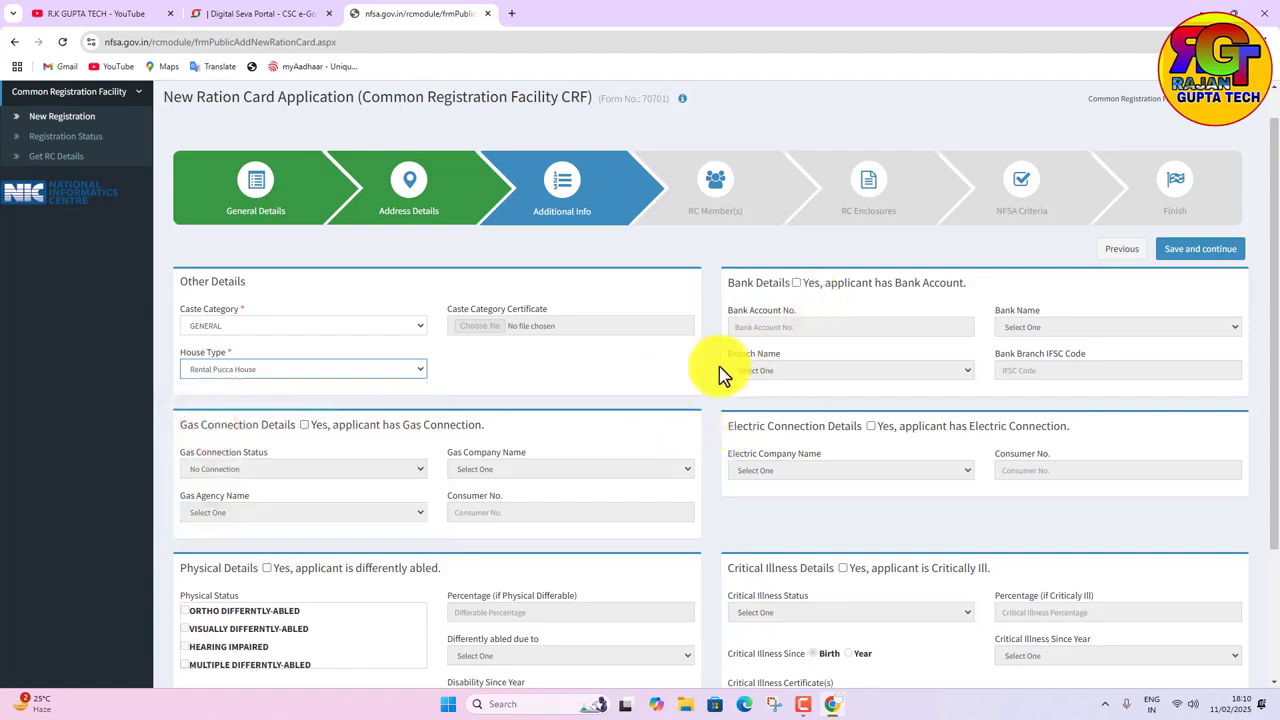
Mark the applicant as having a bank account and clear the mark again
{"action": "left_click", "coordinate": [797, 284]}
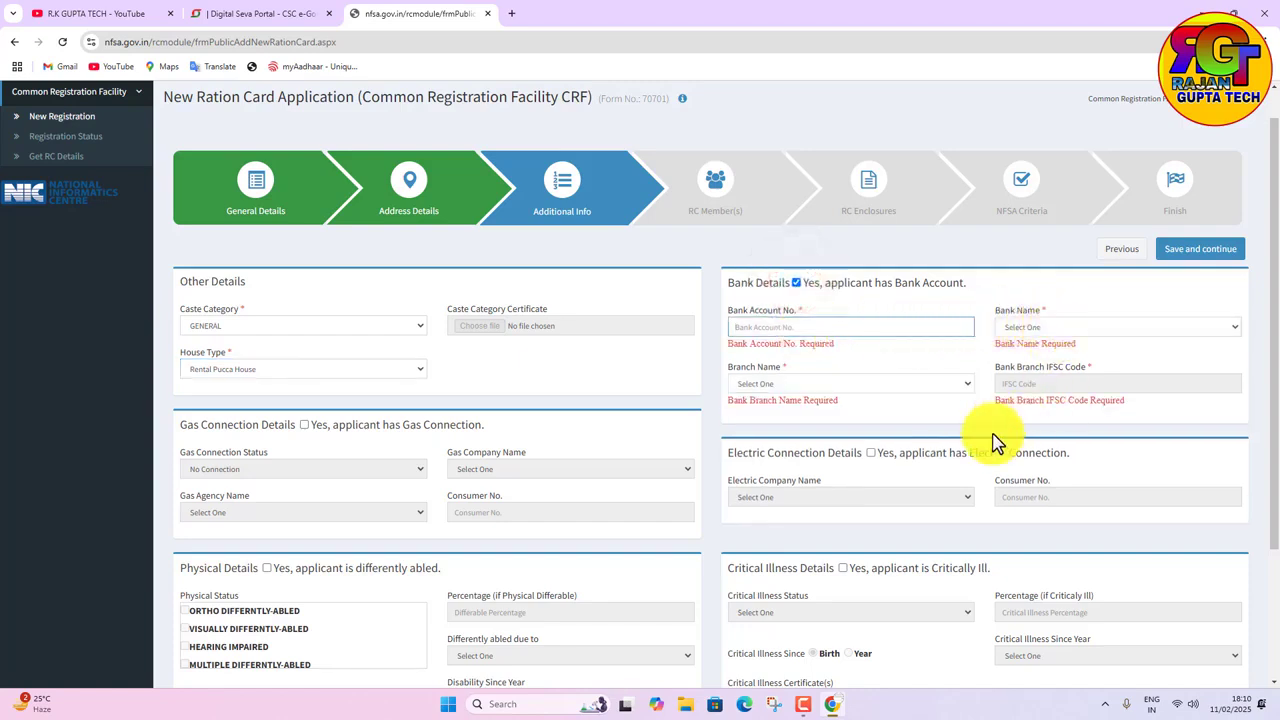
{"action": "left_click", "coordinate": [796, 283]}
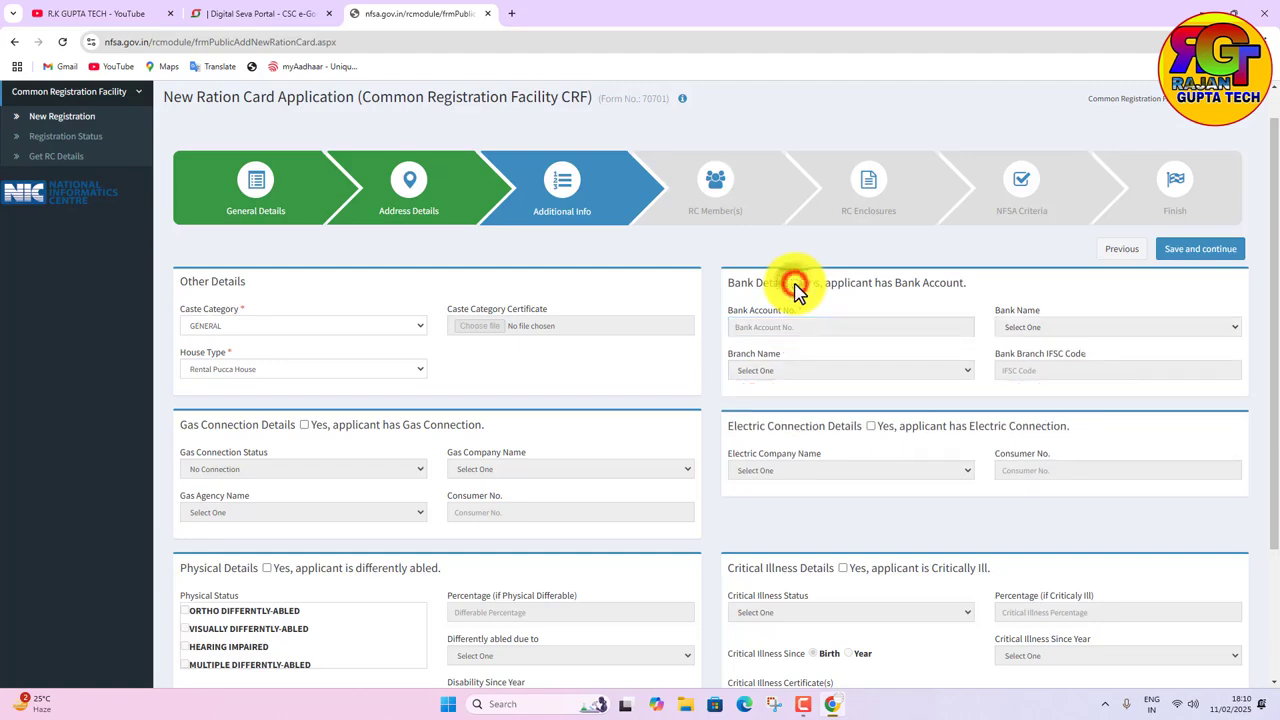
Save the Additional Info stage and continue past the RC Member(s) stage without adding any member
{"action": "scroll", "coordinate": [590, 455], "scroll_direction": "down", "scroll_amount": 3}
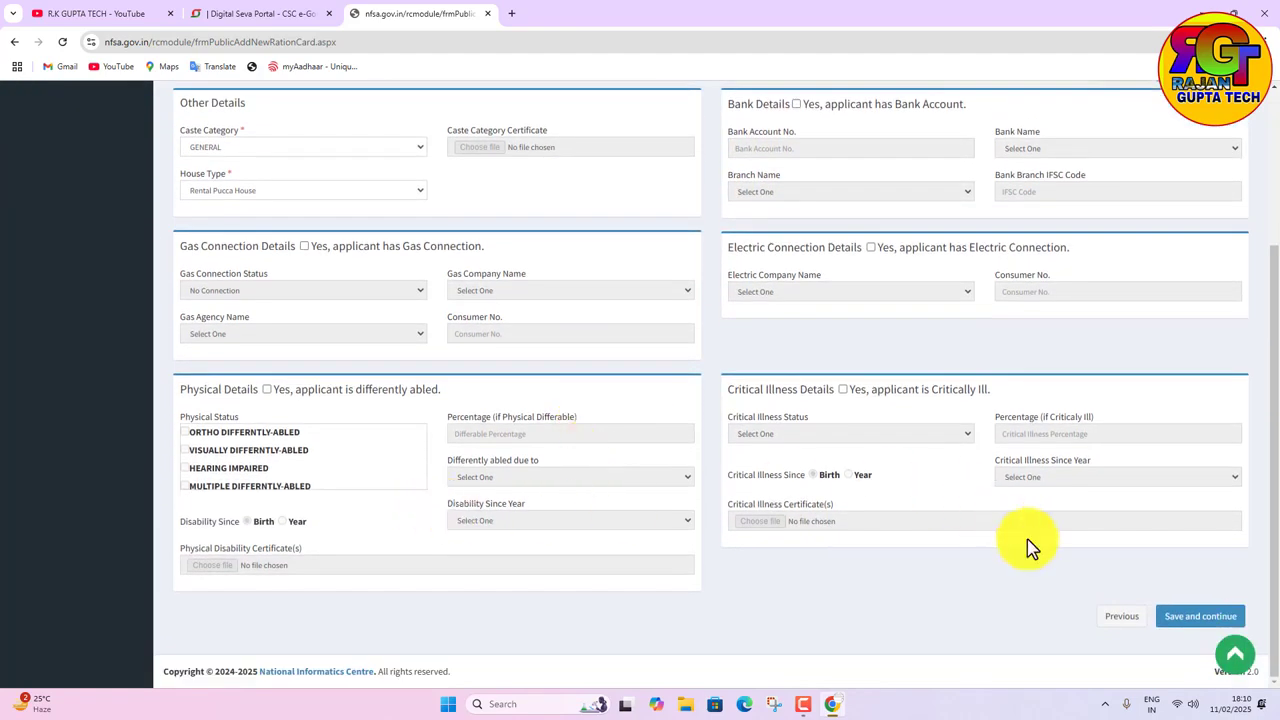
{"action": "left_click", "coordinate": [1202, 618]}
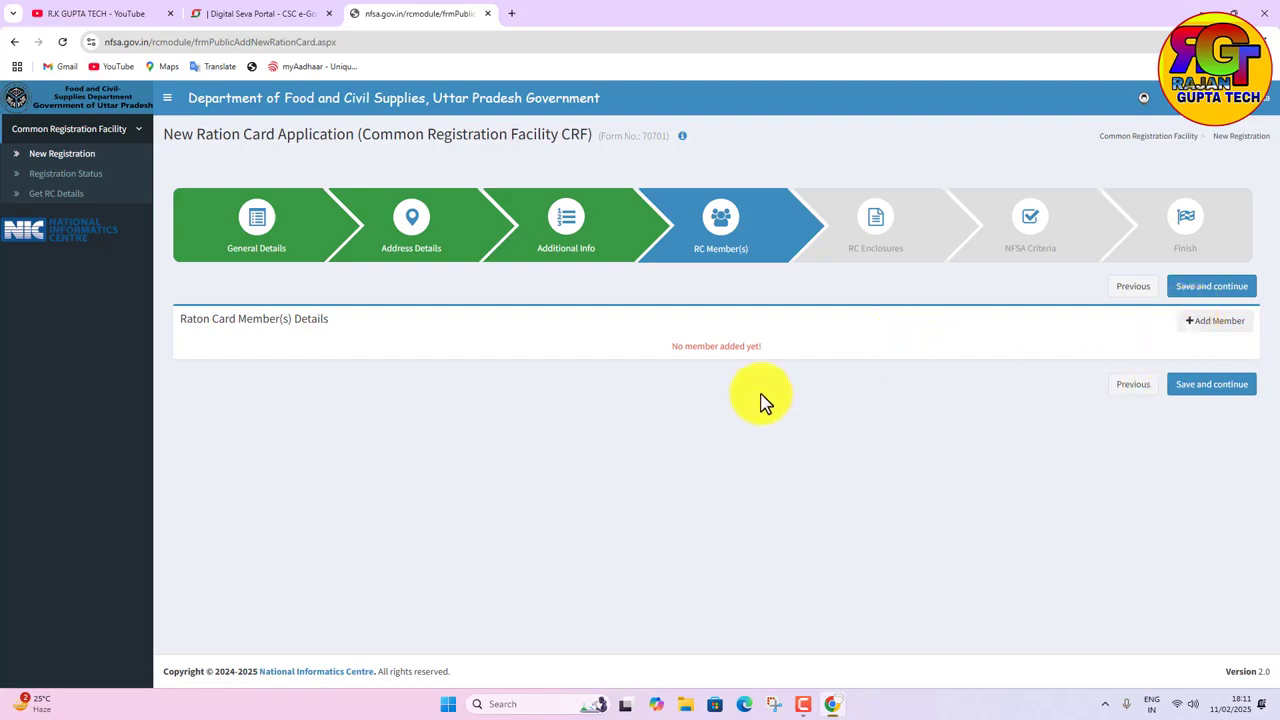
{"action": "left_click", "coordinate": [1195, 388]}
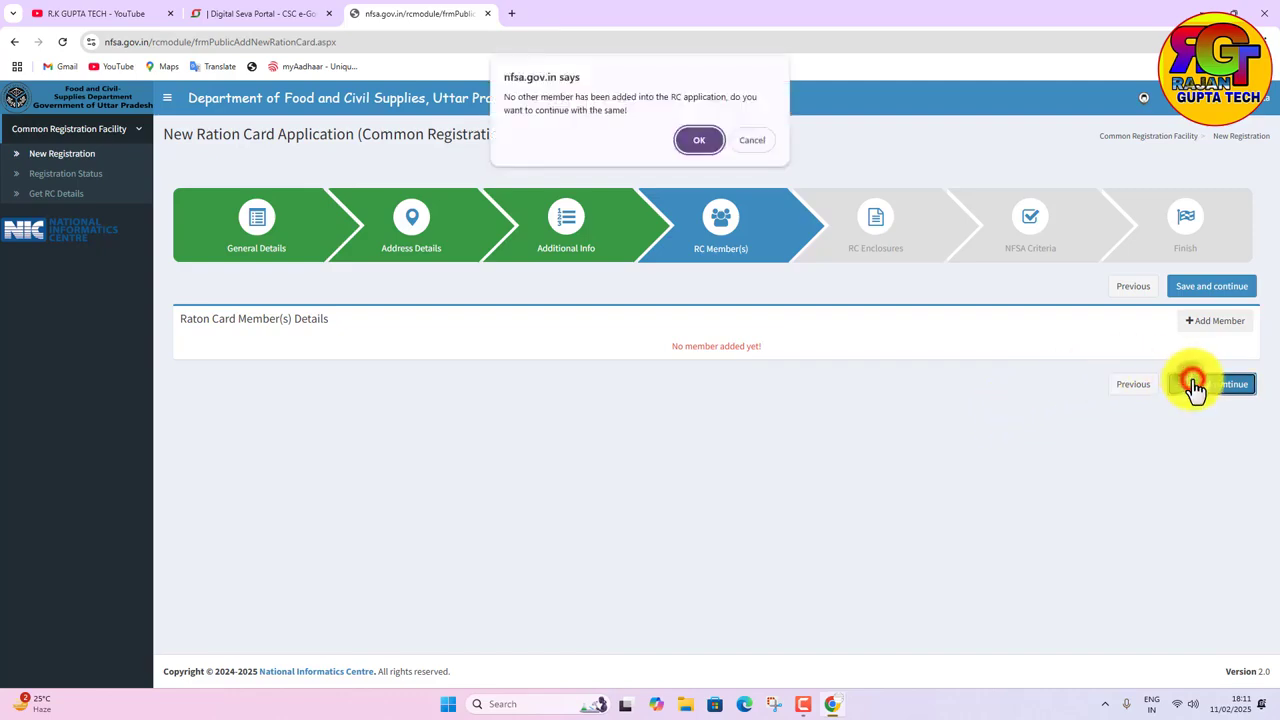
{"action": "left_click", "coordinate": [697, 138]}
Set the address proof's enclosure type to Any Other Proof or Certificate of Residence and reset it to Select One
{"action": "scroll", "coordinate": [863, 363], "scroll_direction": "down", "scroll_amount": 1}
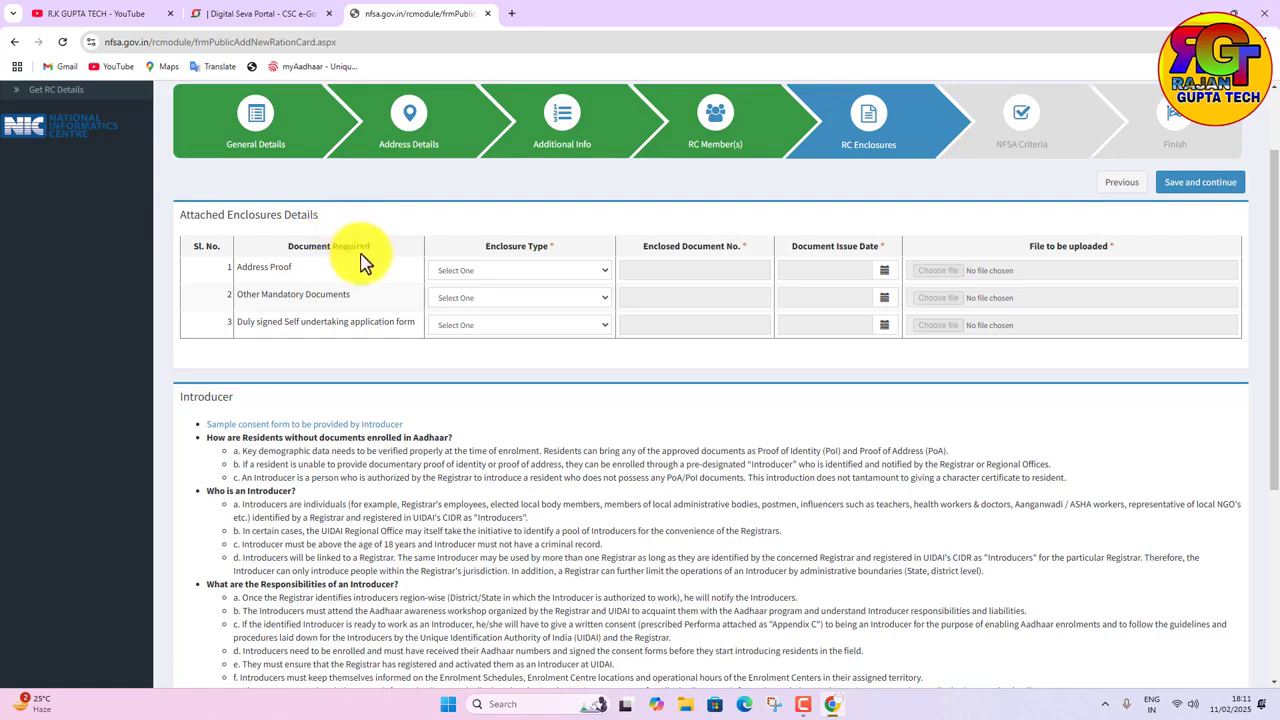
{"action": "left_click", "coordinate": [456, 272]}
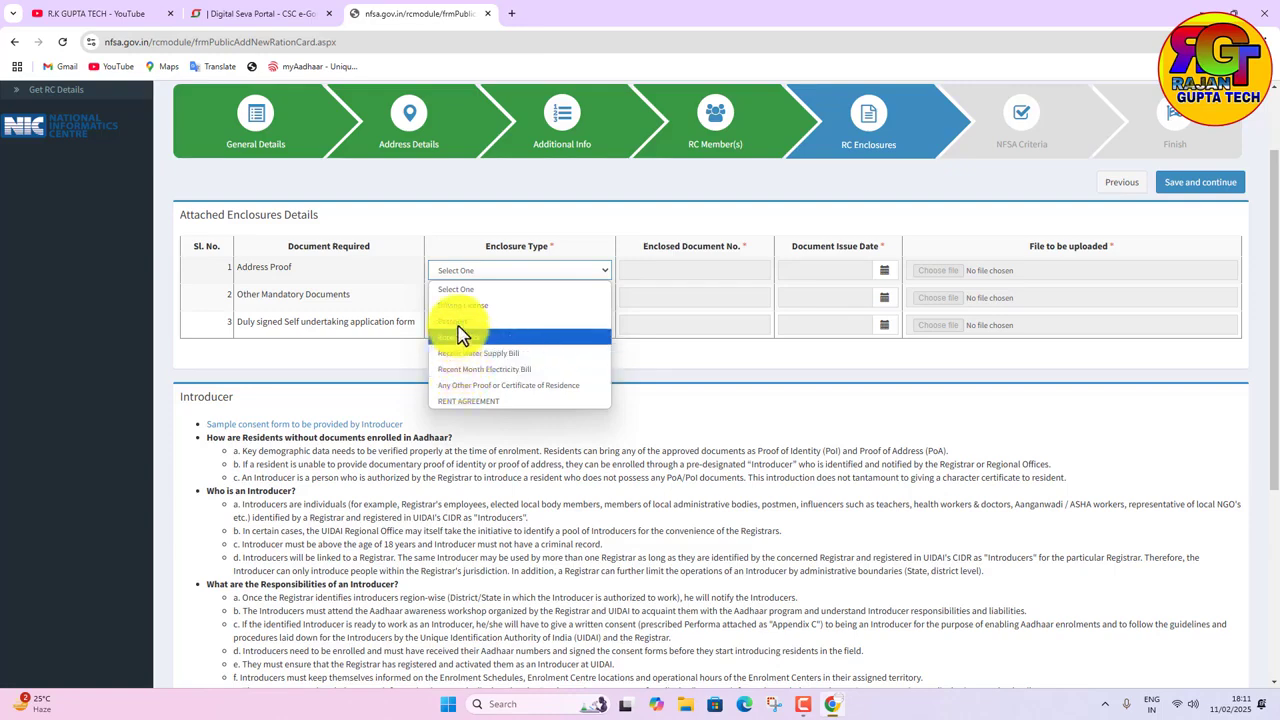
{"action": "left_click", "coordinate": [462, 389]}
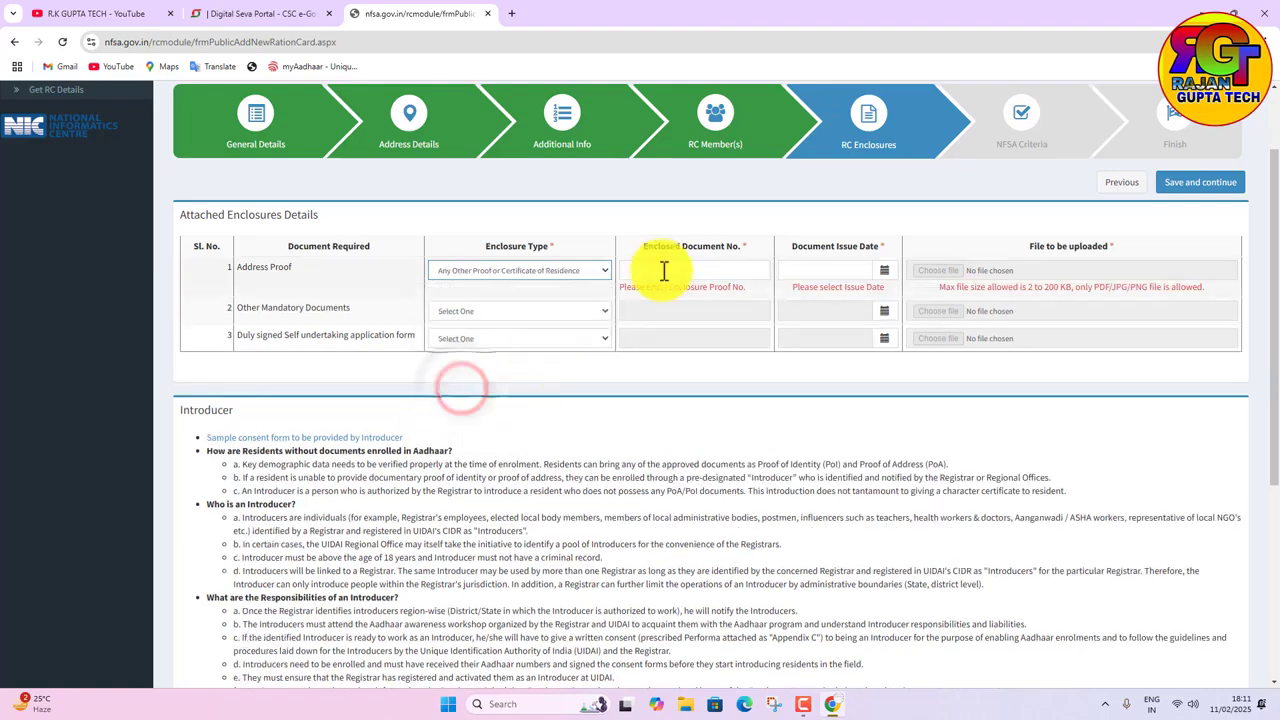
{"action": "left_click", "coordinate": [563, 272]}
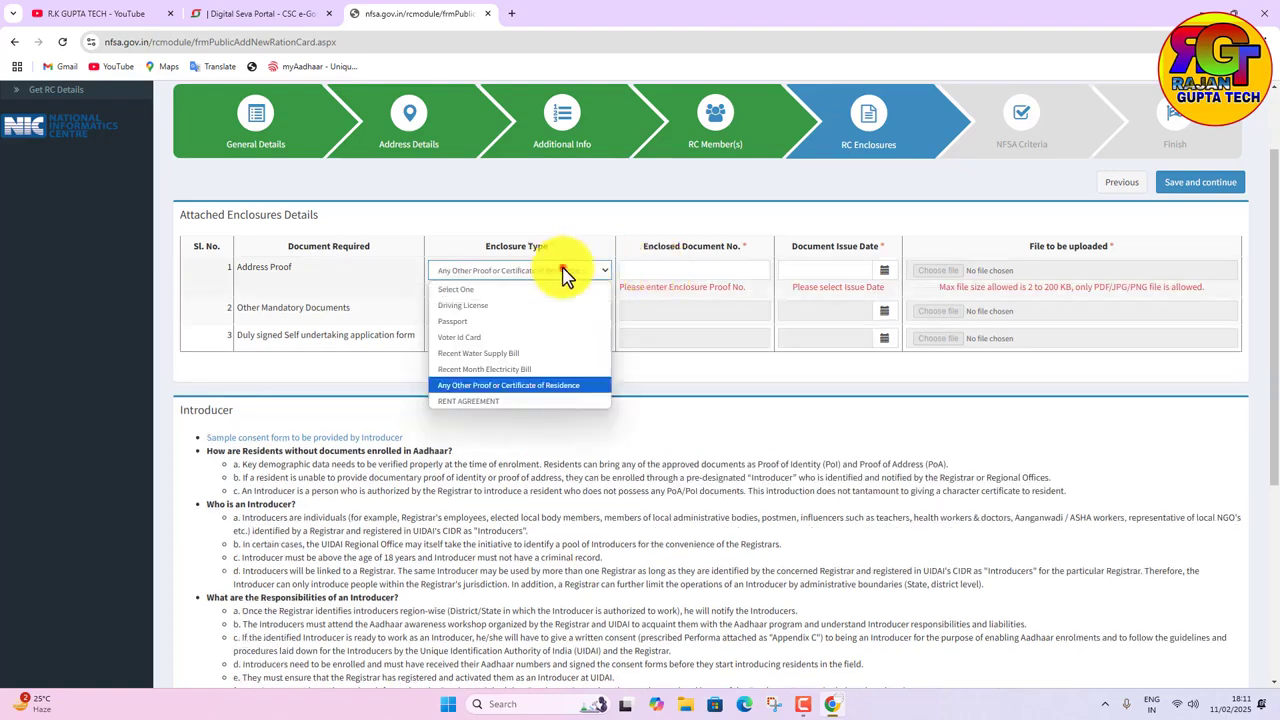
{"action": "left_click", "coordinate": [483, 385]}
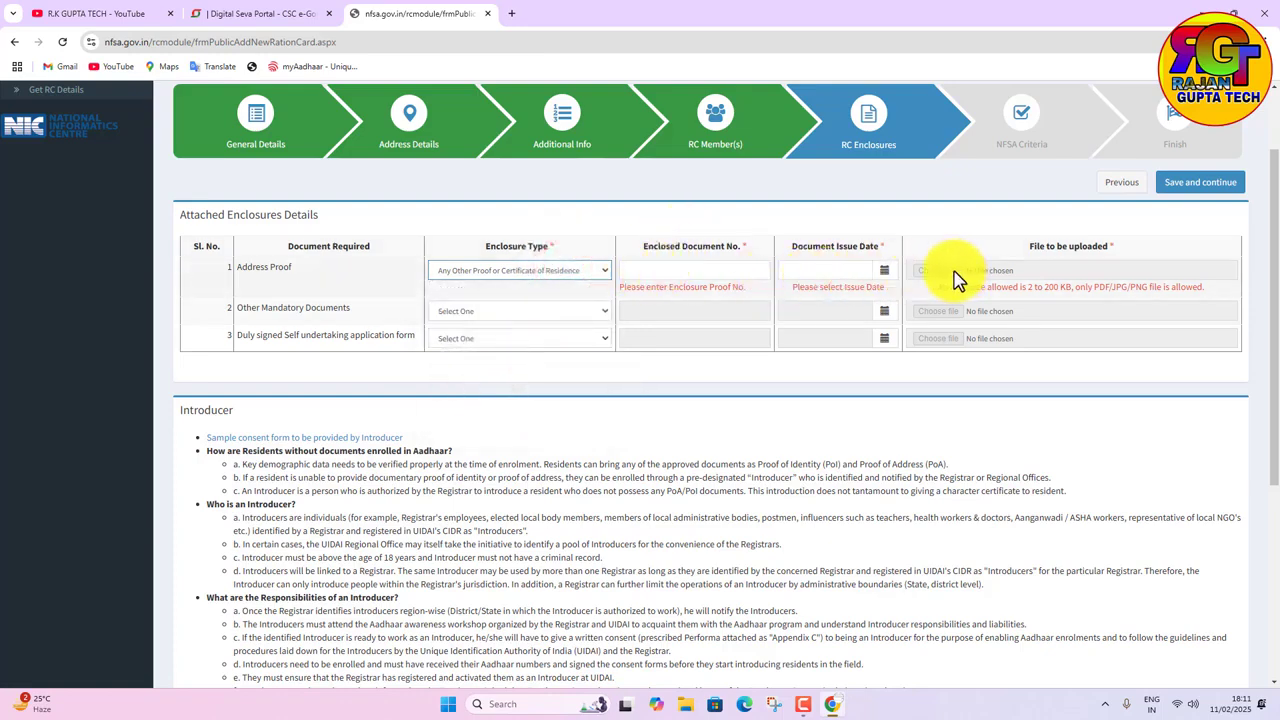
{"action": "left_click", "coordinate": [517, 280]}
{"action": "left_click", "coordinate": [450, 289]}
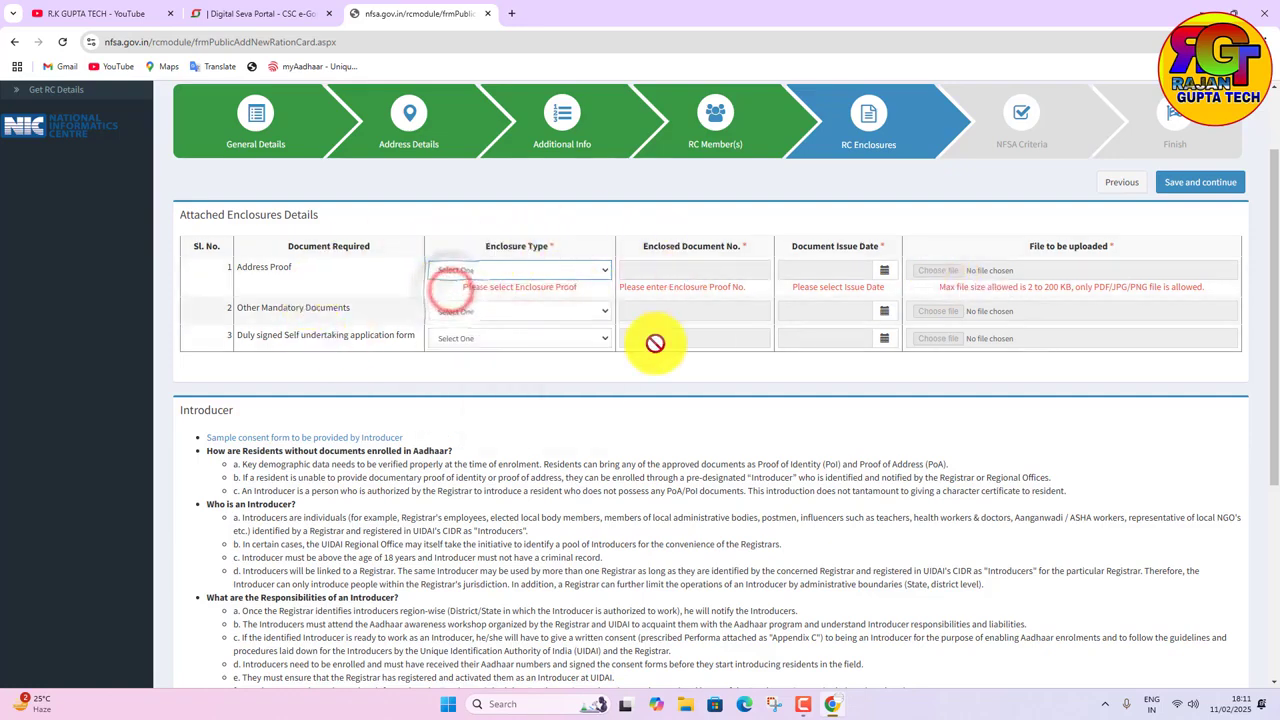
Save the RC Enclosures stage without attaching documents and continue through the NFSA Criteria stage to Finish
{"action": "scroll", "coordinate": [1075, 312], "scroll_direction": "down", "scroll_amount": 2}
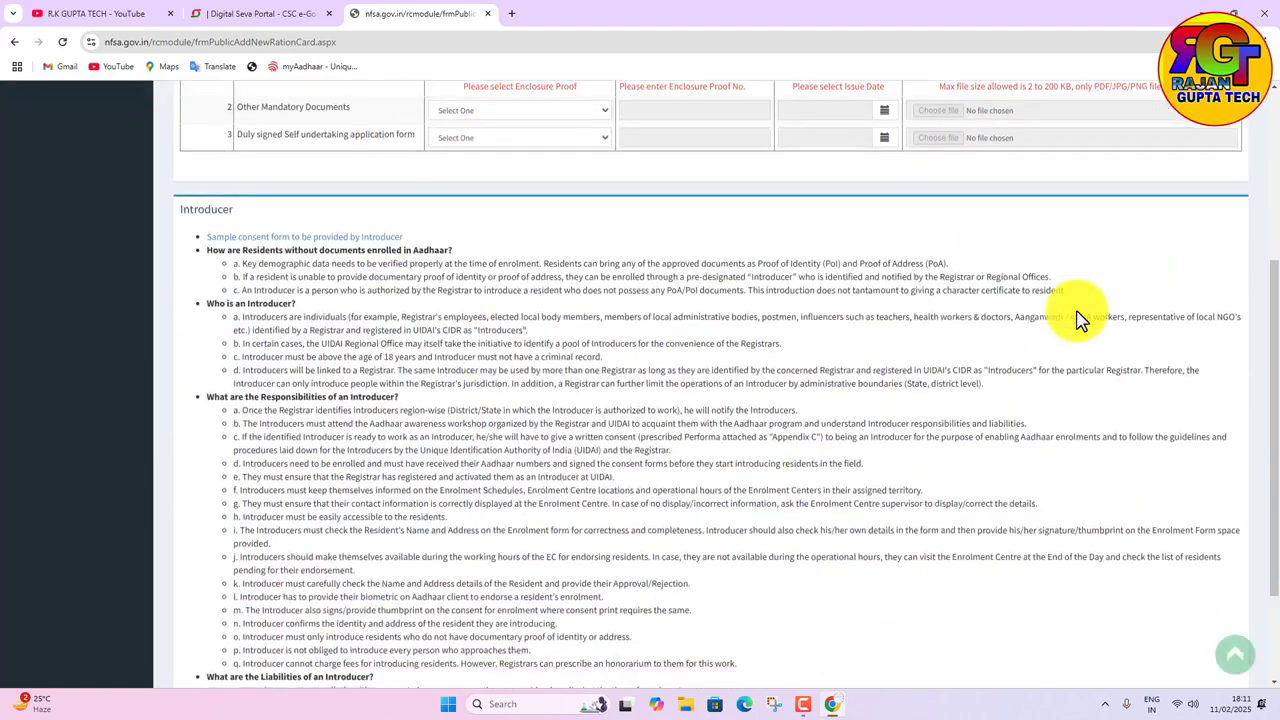
{"action": "scroll", "coordinate": [1078, 318], "scroll_direction": "down", "scroll_amount": 2}
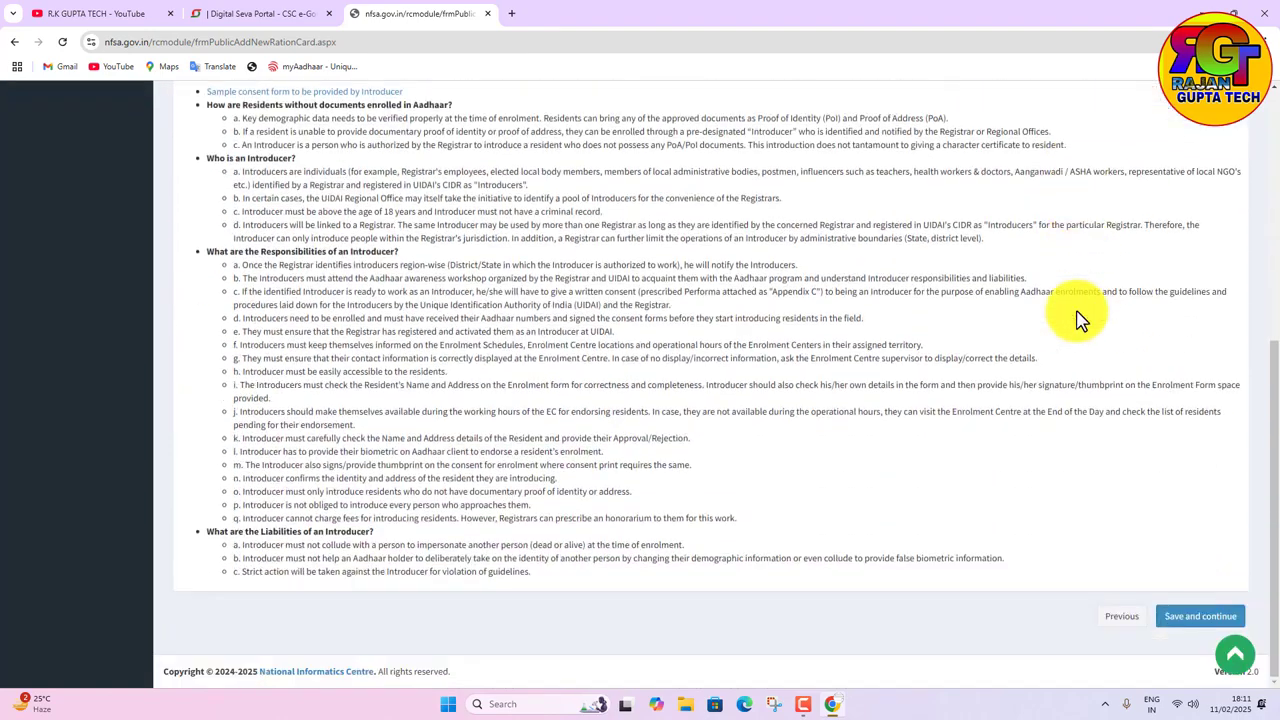
{"action": "left_click", "coordinate": [1195, 620]}
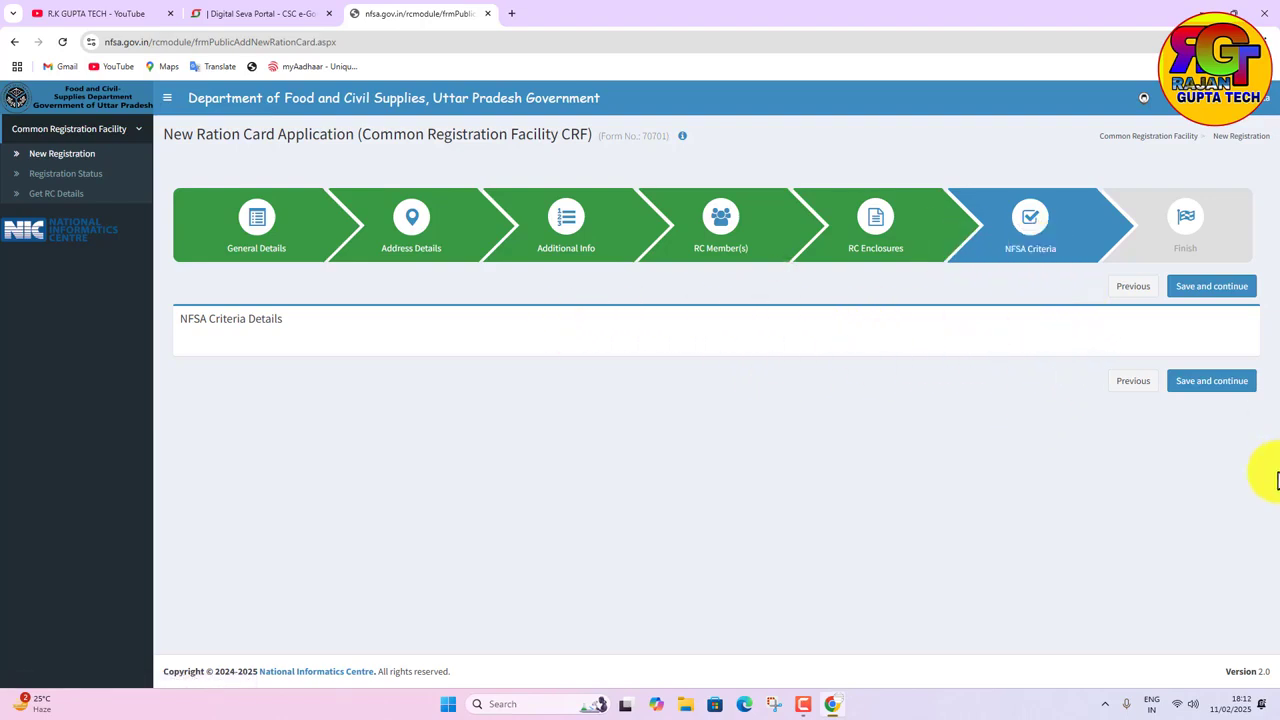
{"action": "left_click", "coordinate": [1193, 390]}
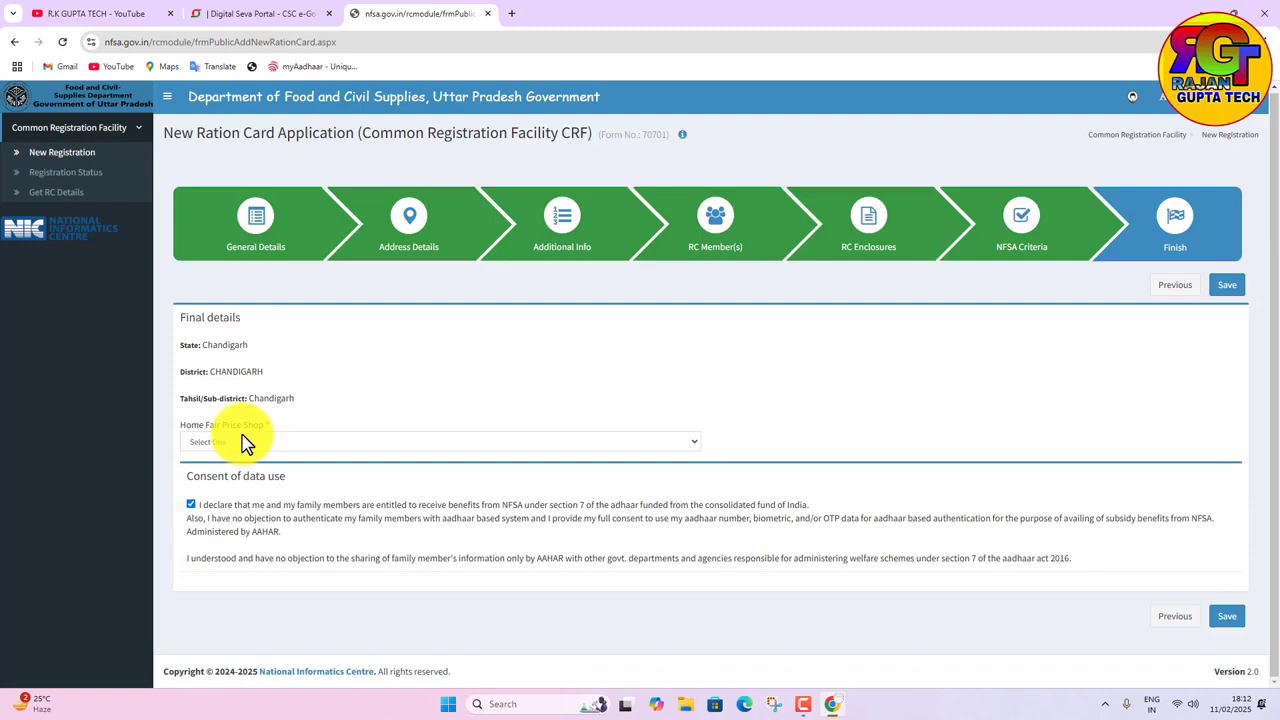
Set the home fair price shop to the PDS ON DBT entry and save the application
{"action": "left_click", "coordinate": [335, 442]}
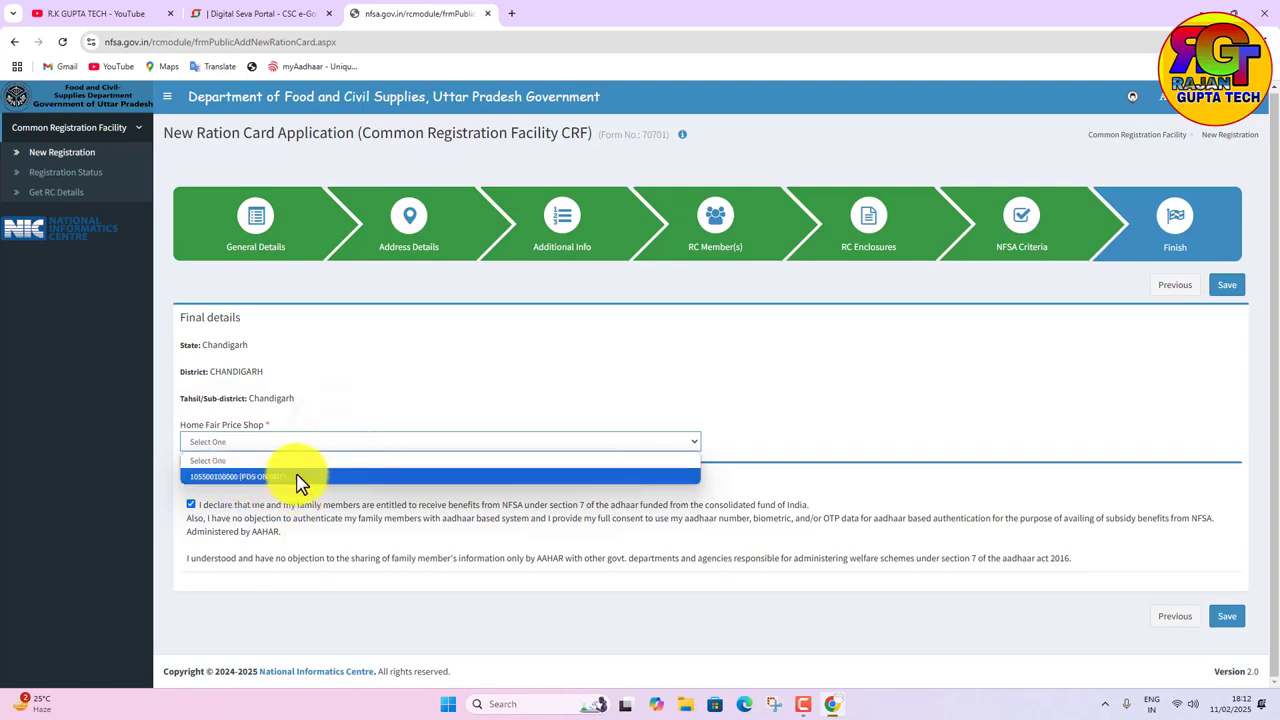
{"action": "left_click", "coordinate": [304, 478]}
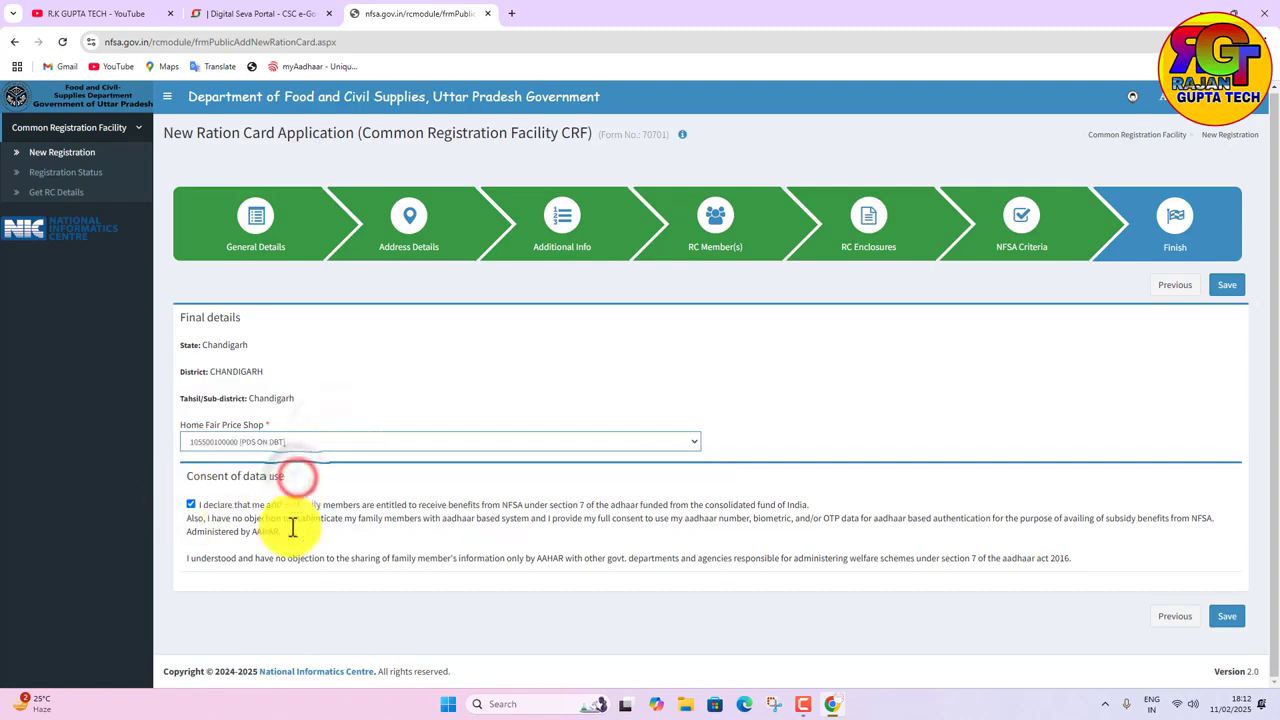
{"action": "left_click", "coordinate": [1231, 620]}
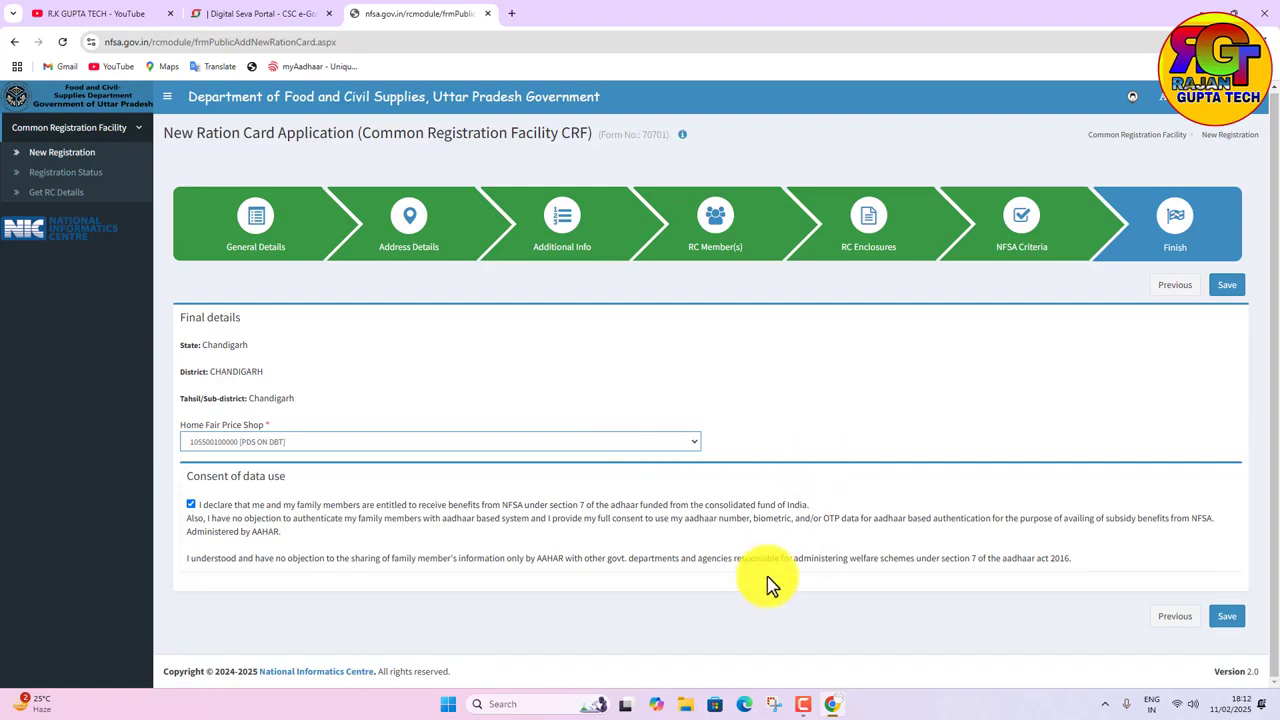
Look up the existing ration card's details on the Get RC Details page by entering the ration card number
{"action": "left_click", "coordinate": [60, 176]}
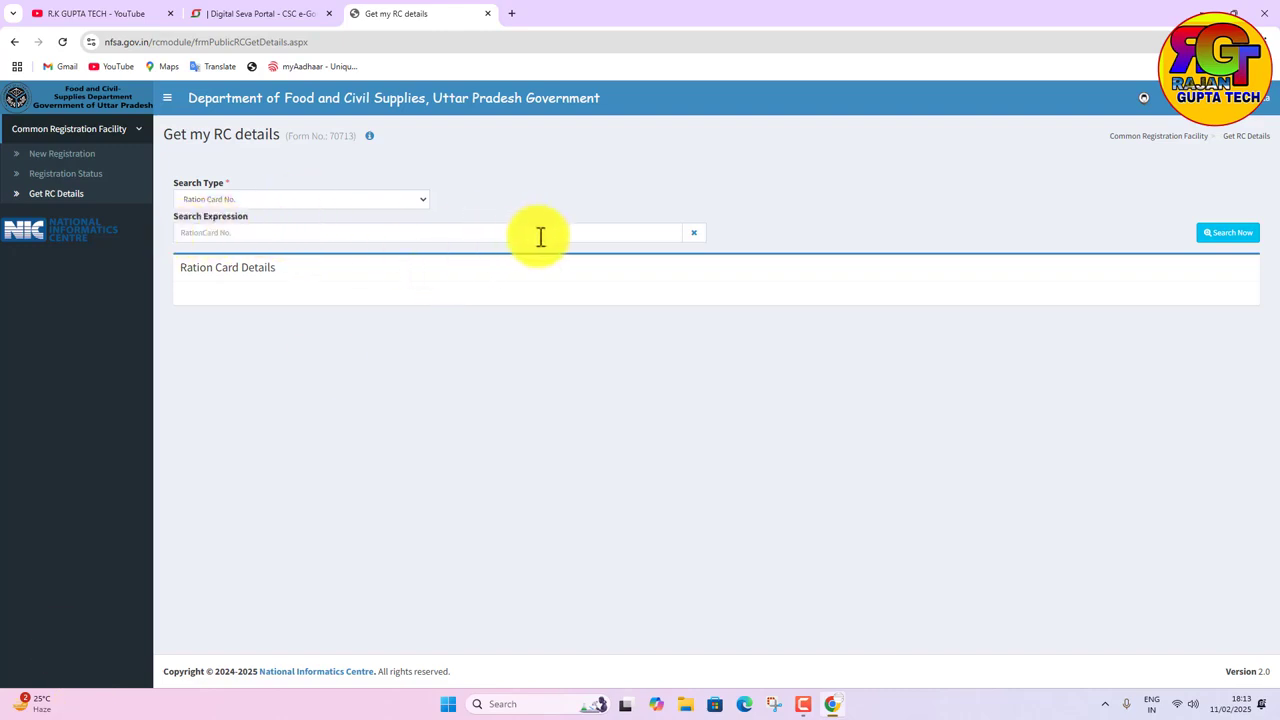
{"action": "left_click", "coordinate": [240, 235]}
{"action": "key", "text": "ctrl+v"}
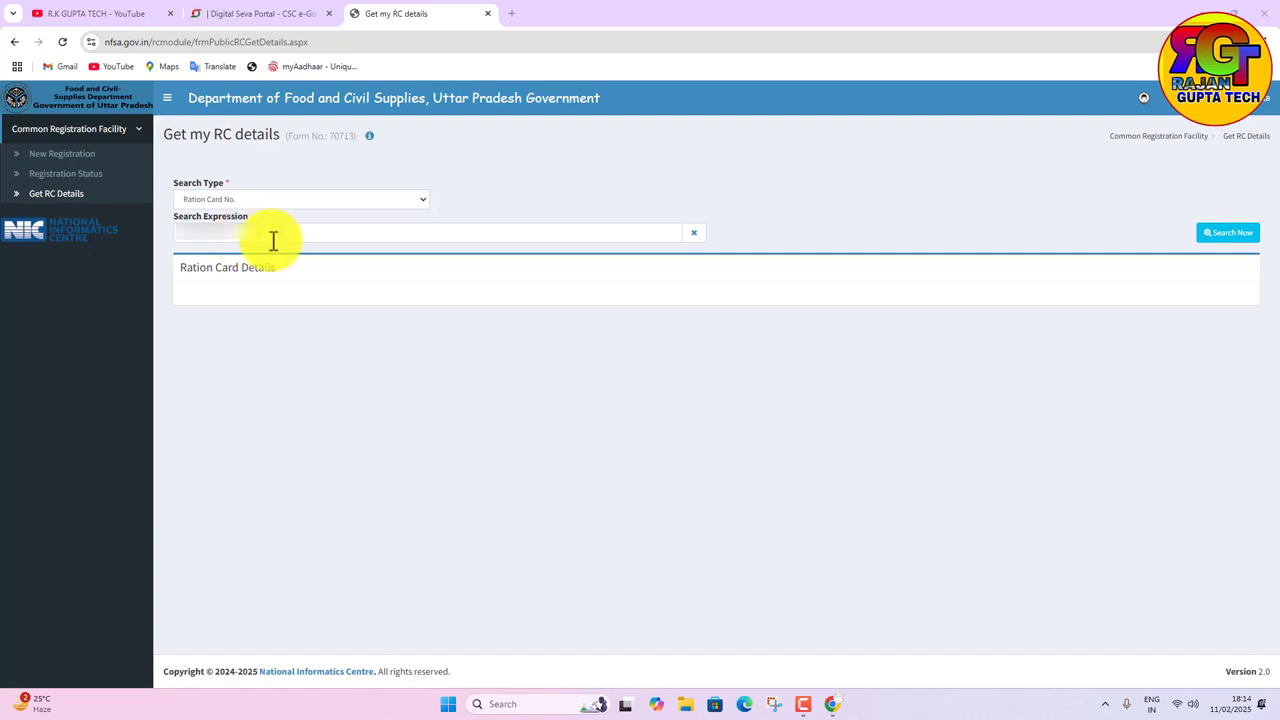
{"action": "left_click", "coordinate": [1221, 237]}
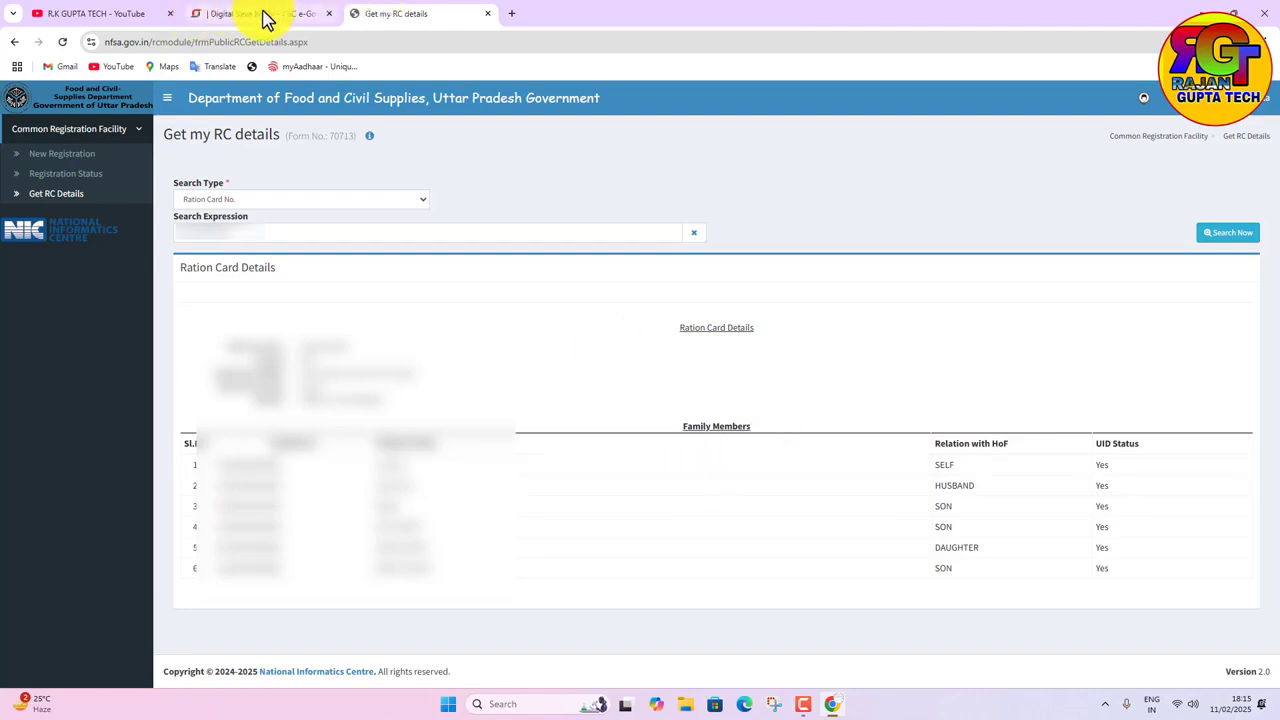
{"action": "left_click", "coordinate": [217, 14]}
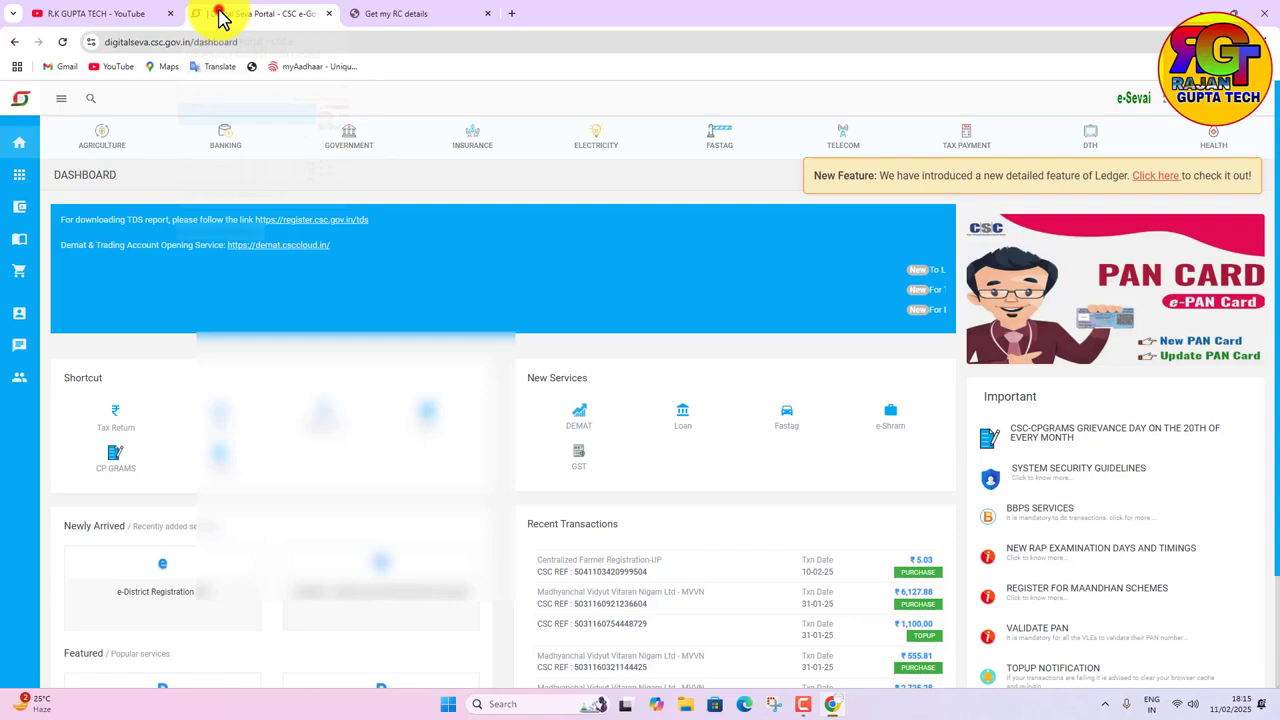
{"action": "left_click", "coordinate": [127, 16]}
{"action": "scroll", "coordinate": [871, 429], "scroll_direction": "down", "scroll_amount": 2}
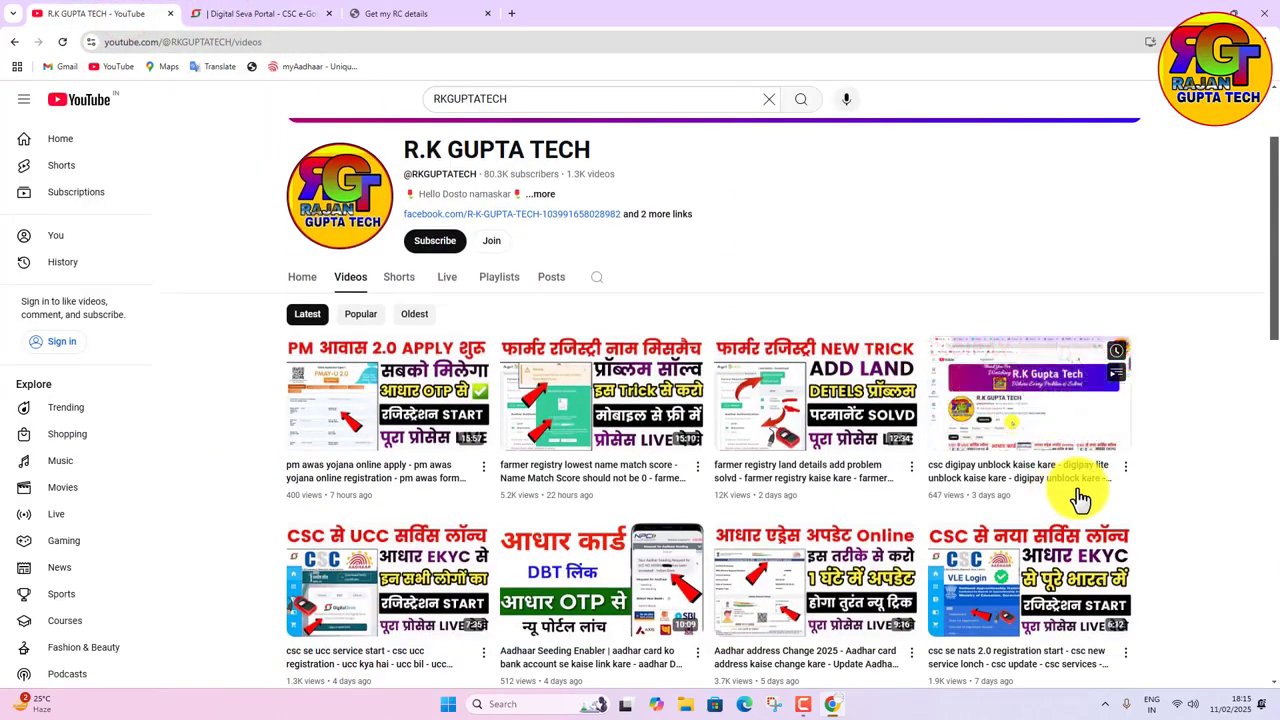
{"action": "scroll", "coordinate": [721, 328], "scroll_direction": "up", "scroll_amount": 2}
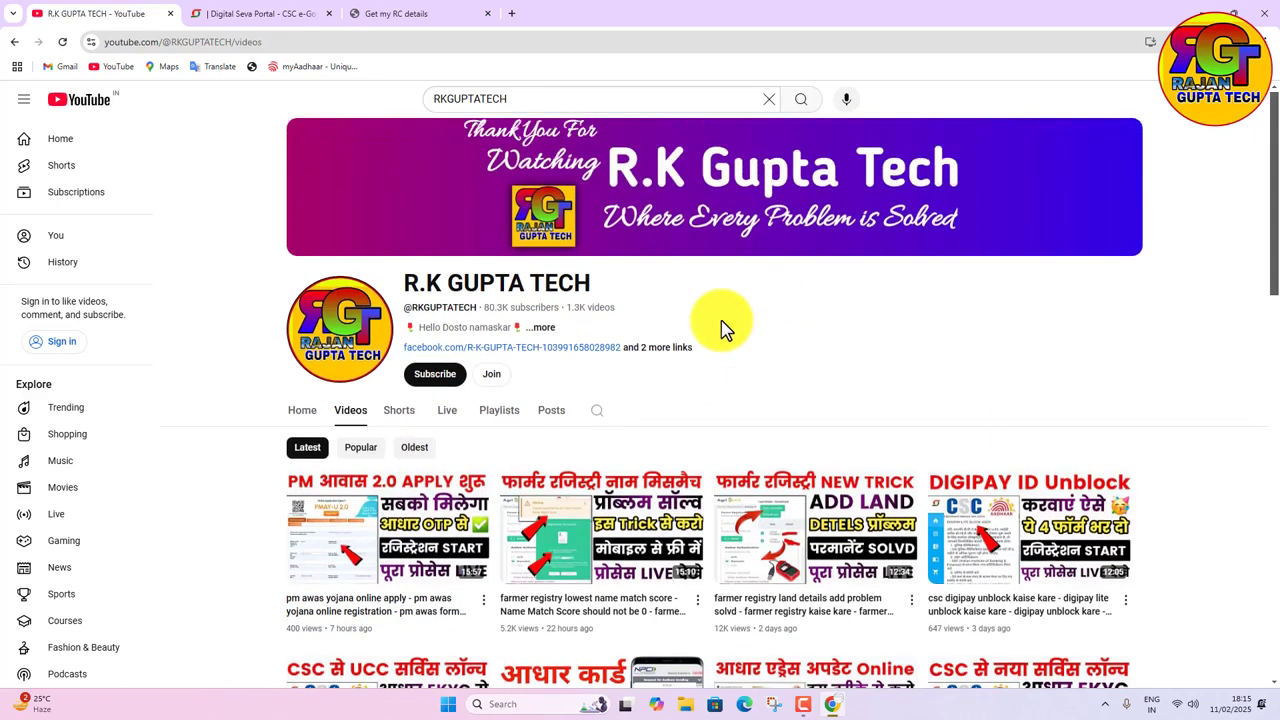